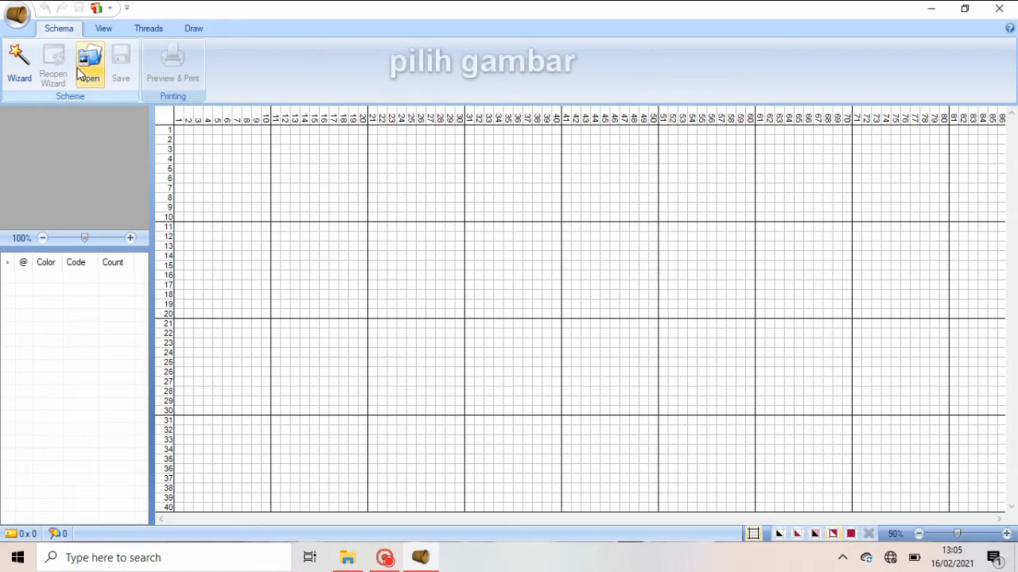
Open the image HG 4 from the wisuda pictures folder as the source for a cross-stitch scheme
left_click(82, 71)
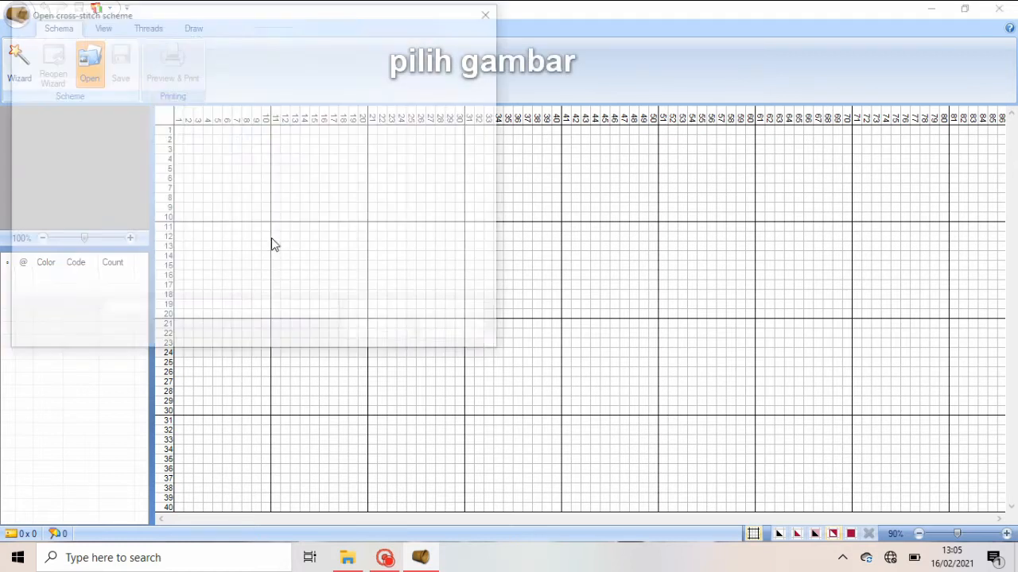
left_click(240, 140)
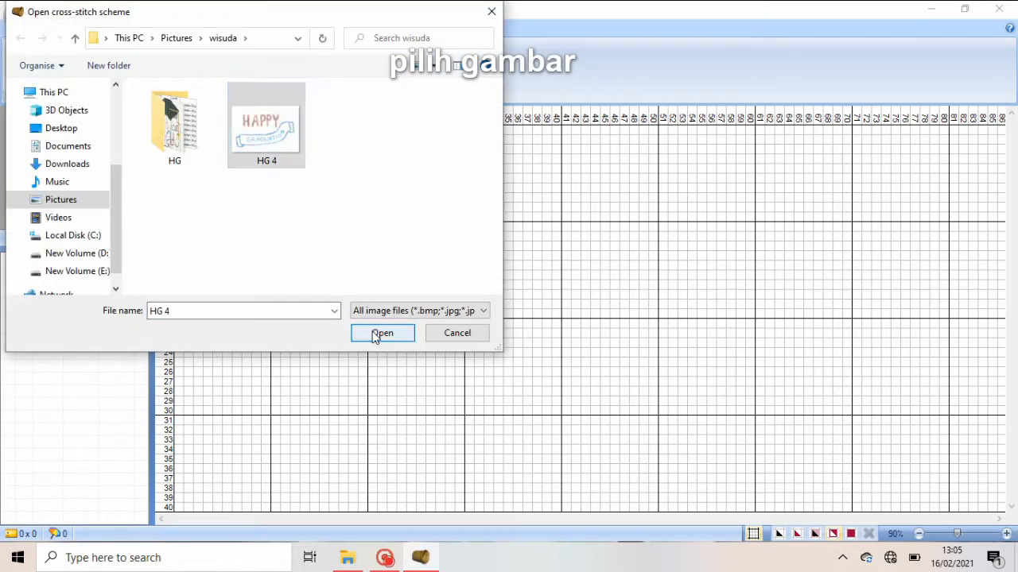
left_click(374, 334)
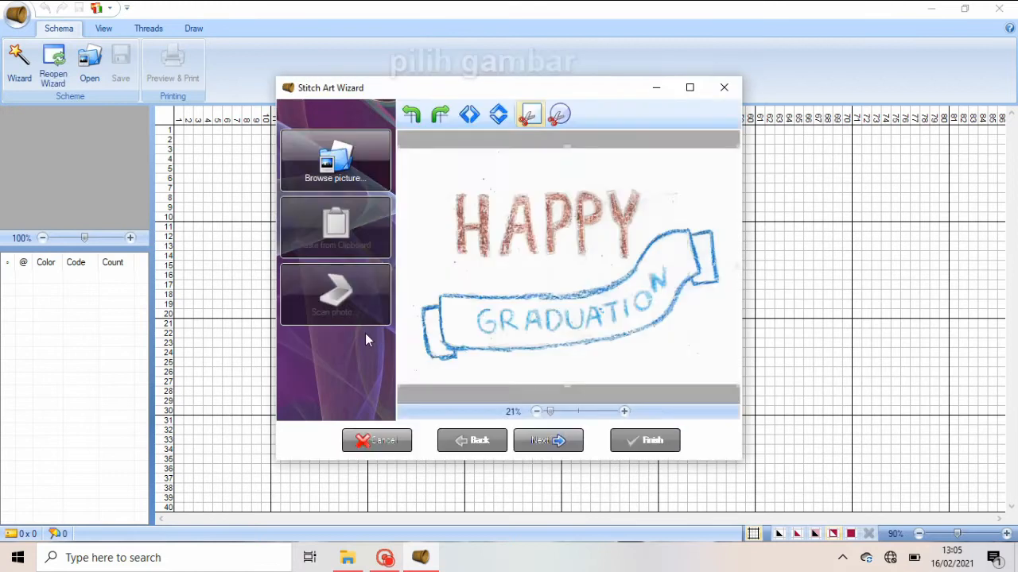
Size the scheme to 72 by 50 stitches with the aspect ratio kept, and limit the Appleton Wool palette to 5 colors
left_click(543, 442)
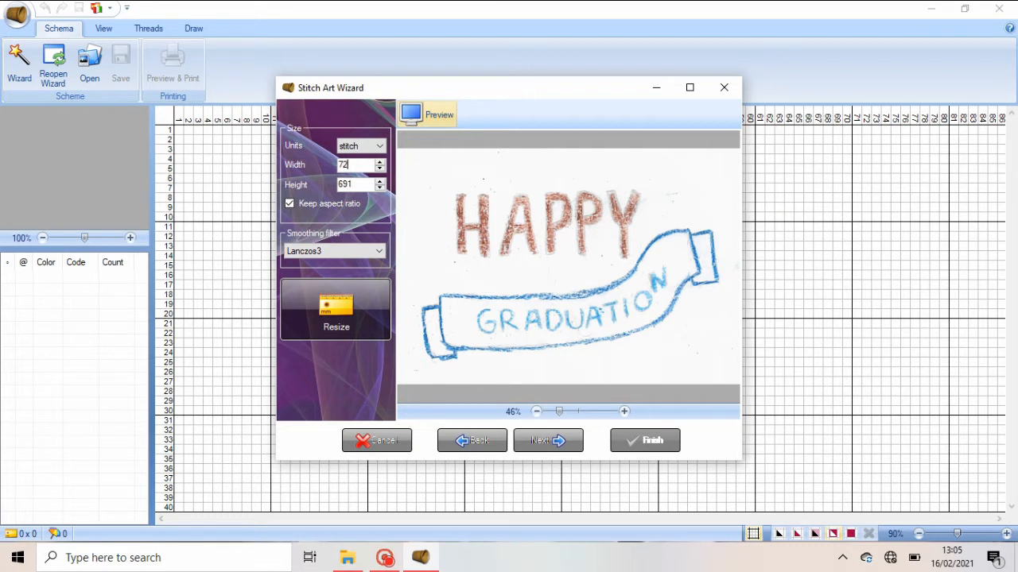
left_click(365, 183)
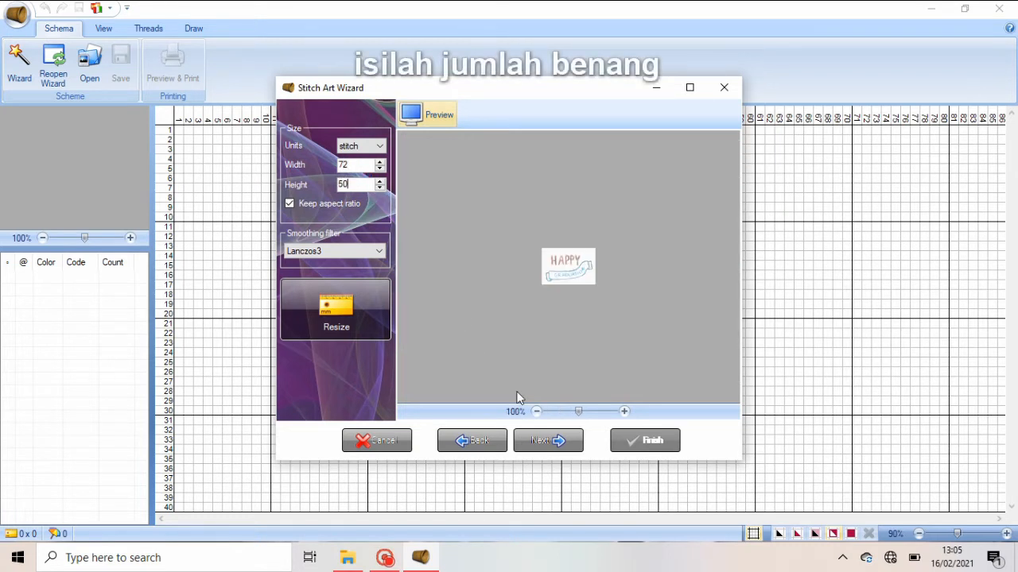
left_click(548, 441)
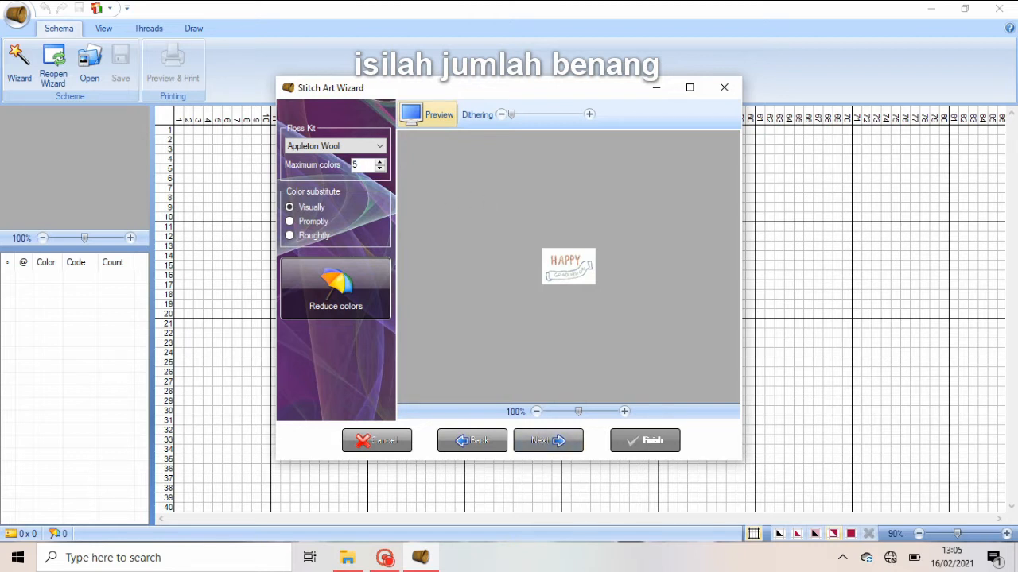
left_click(559, 445)
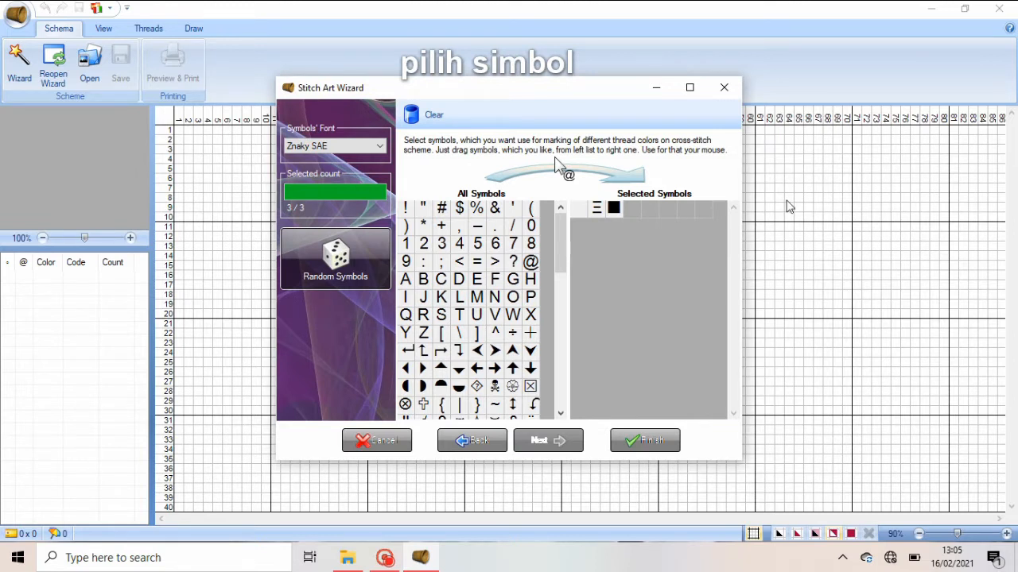
Replace the two preselected thread symbols with 1 and 2, and finish the wizard to generate the scheme
left_click_drag(597, 208, 518, 288)
left_click_drag(595, 209, 501, 282)
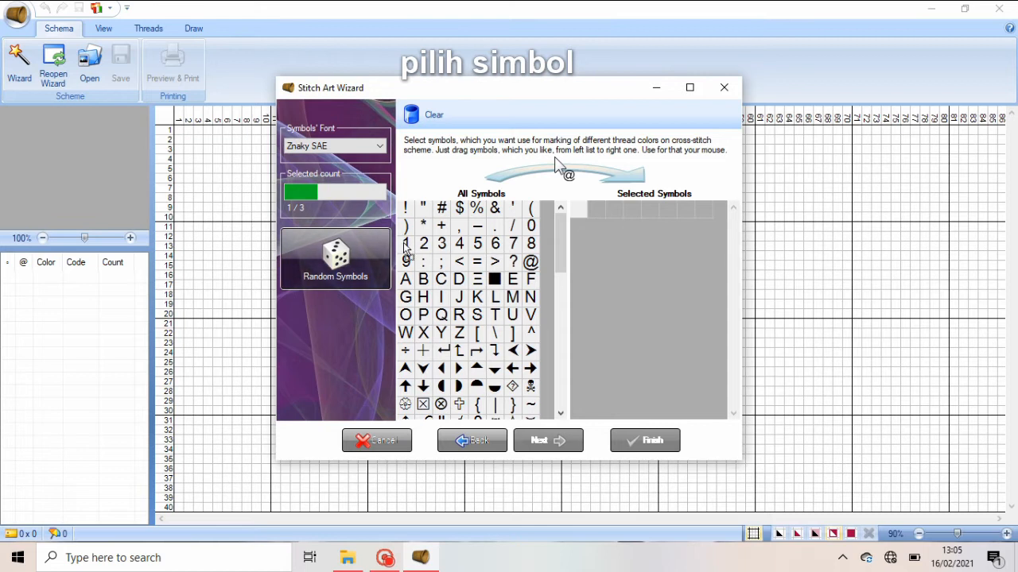
left_click_drag(405, 243, 643, 220)
left_click_drag(406, 244, 657, 220)
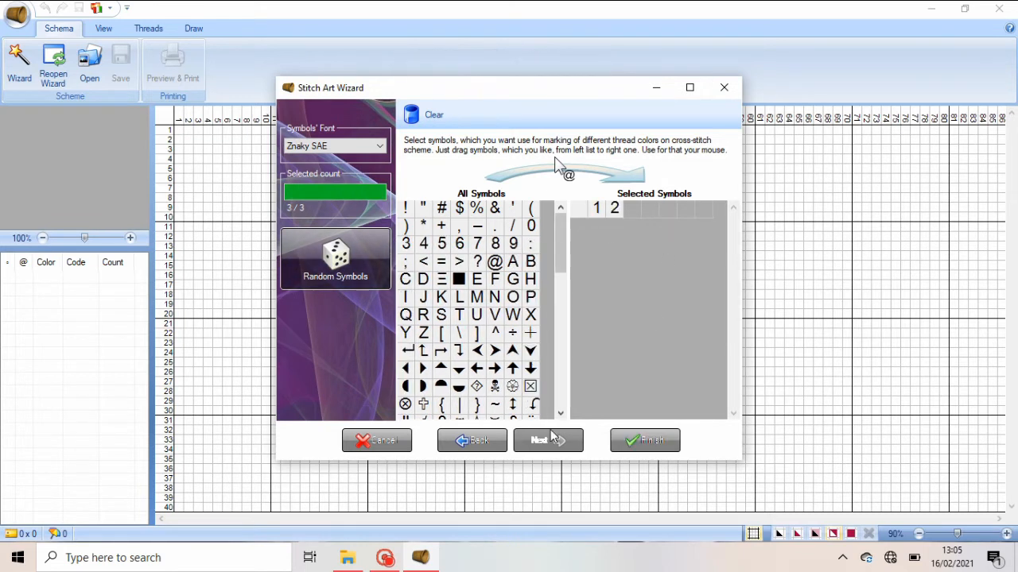
left_click(664, 442)
Replace thread 989, marked with symbol 2, with the orange Appleton 762
mouse_move(1012, 254)
left_mouse_down()
mouse_move(1015, 320)
mouse_move(1014, 248)
left_mouse_up()
left_click(111, 291)
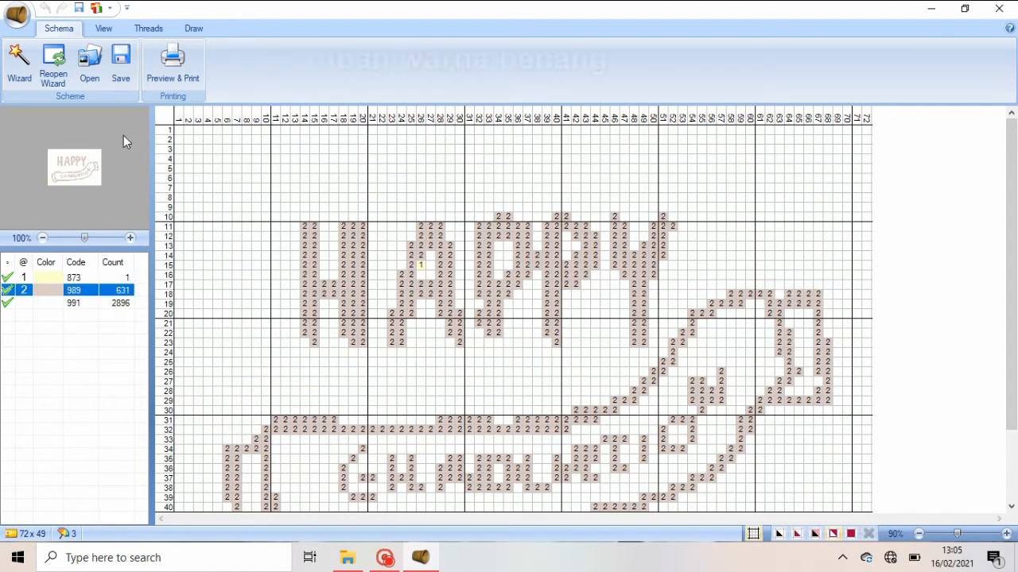
left_click(149, 28)
left_click(338, 68)
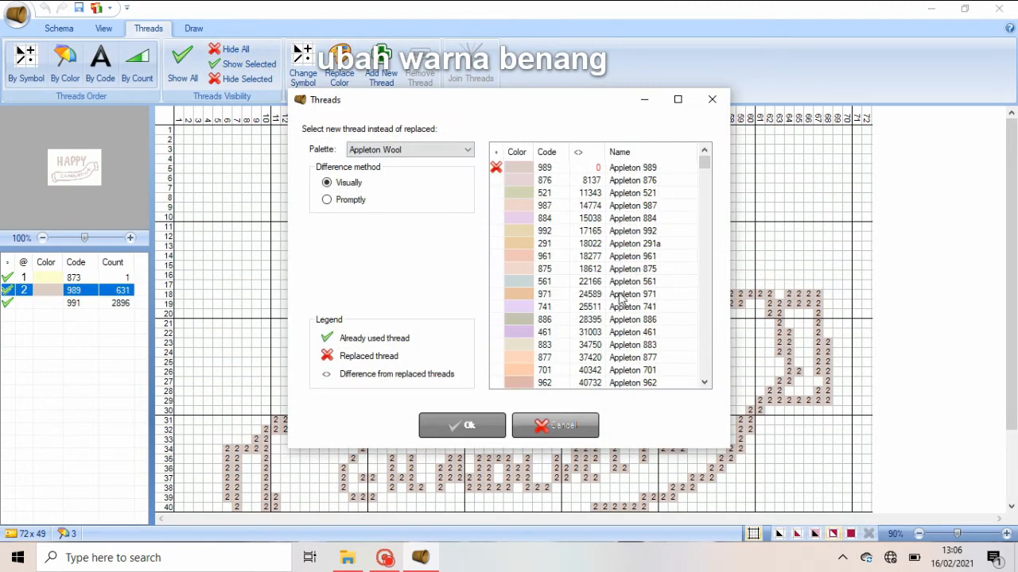
left_click_drag(704, 164, 704, 198)
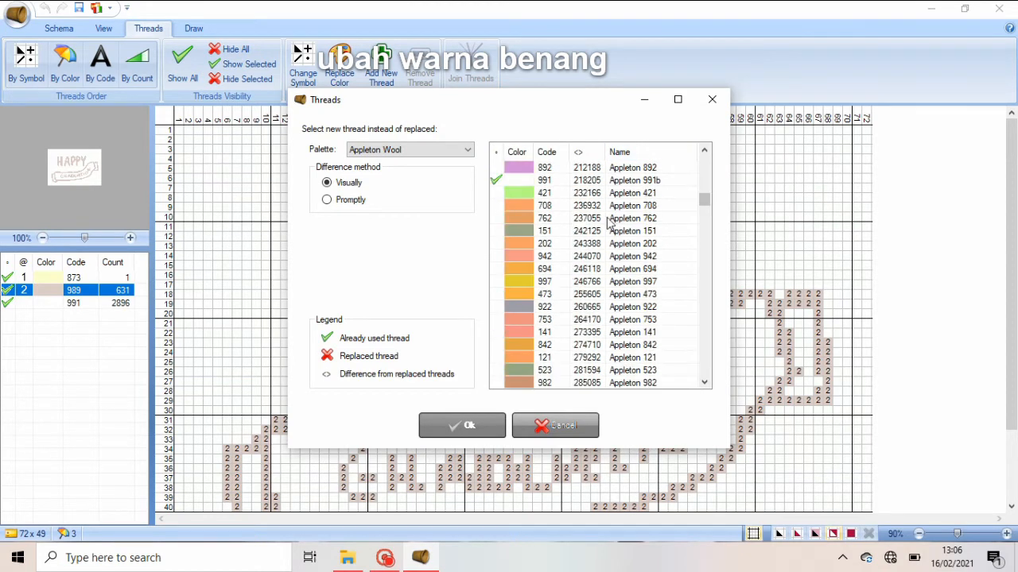
left_click(608, 219)
left_click(491, 426)
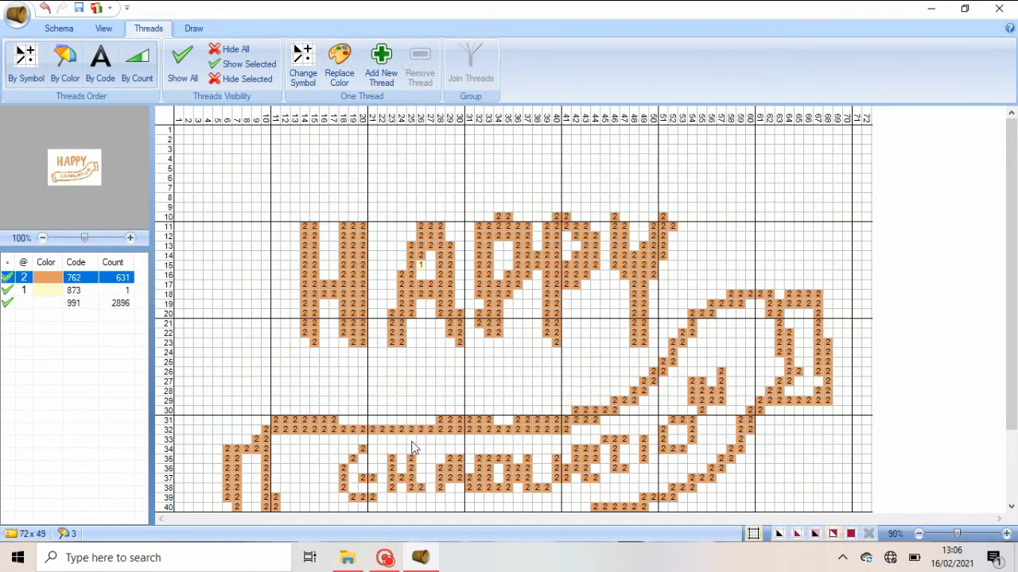
Replace thread 873, marked with symbol 1, with the purple-blue Appleton 821
scroll(412, 447, "down", 3)
left_click(74, 290)
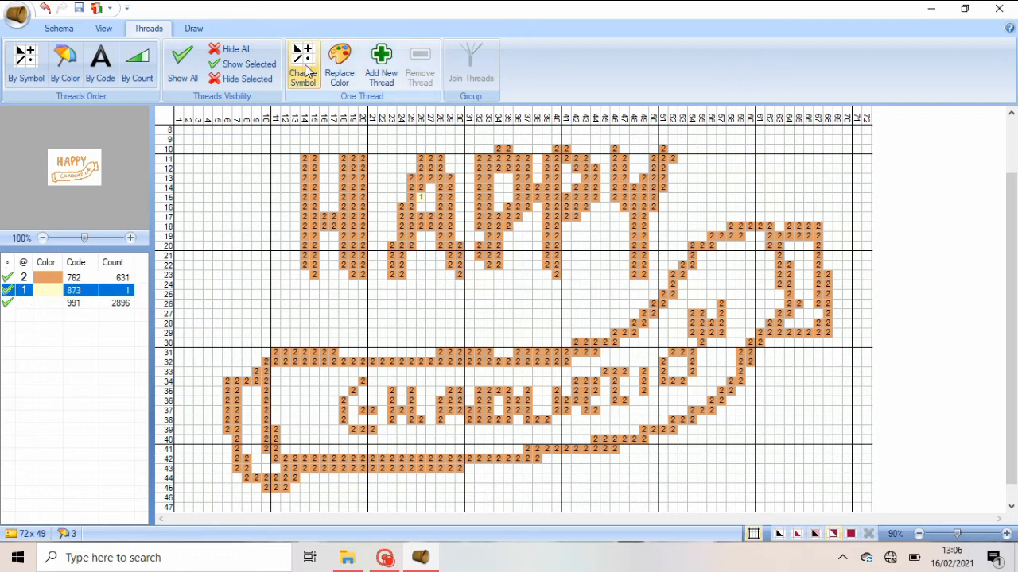
left_click(339, 64)
left_click_drag(706, 165, 703, 292)
left_click(585, 169)
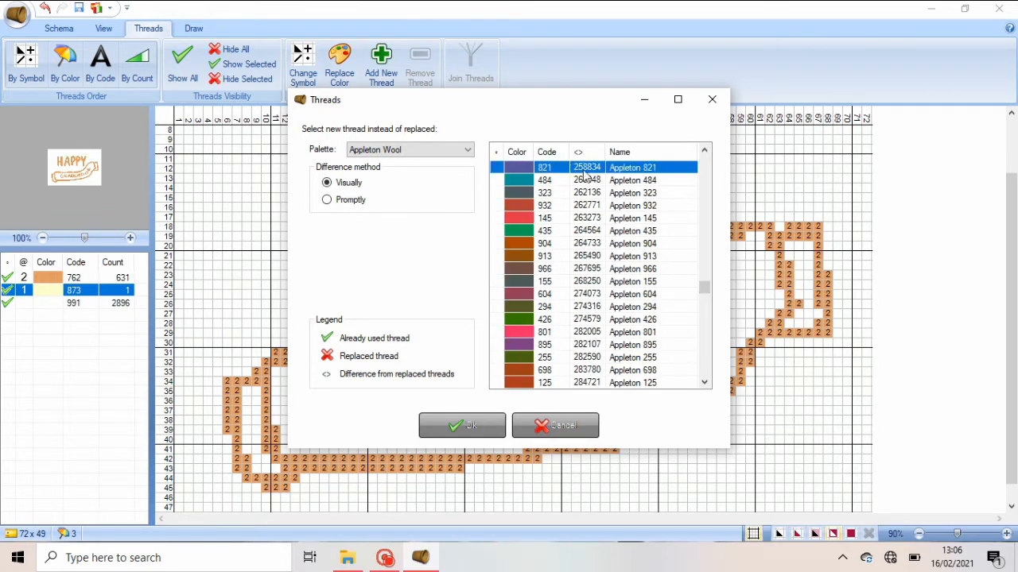
left_click(469, 425)
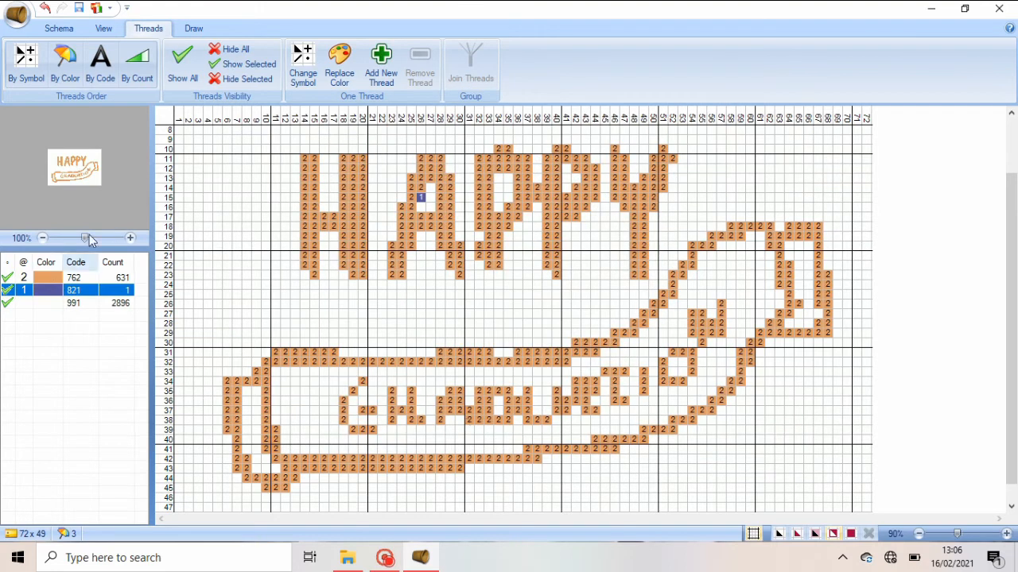
Fill the banner outline with thread 821 and remove the stray symbol 1 stitch inside the letter A
left_click(194, 27)
left_click(290, 357)
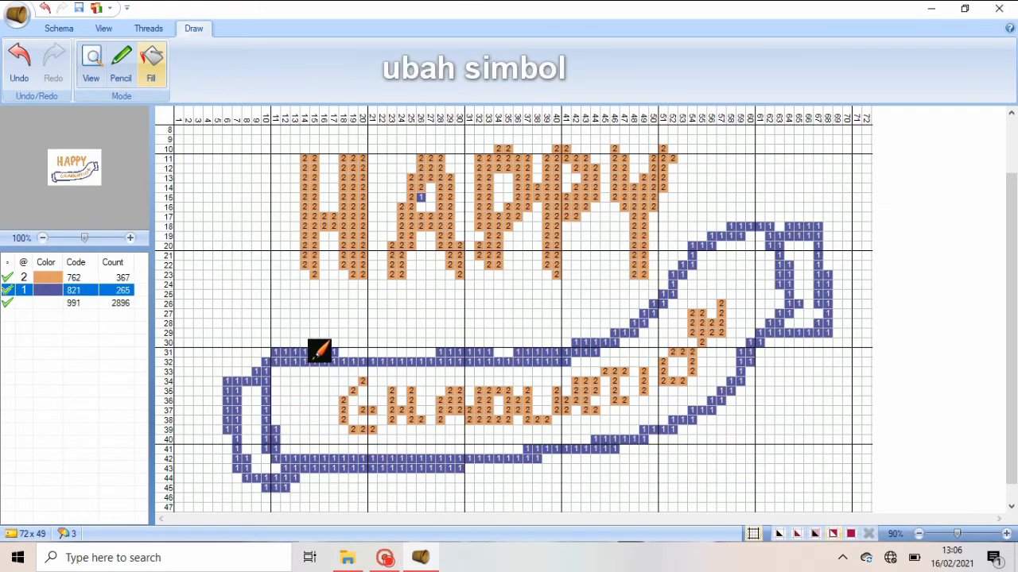
left_click(128, 65)
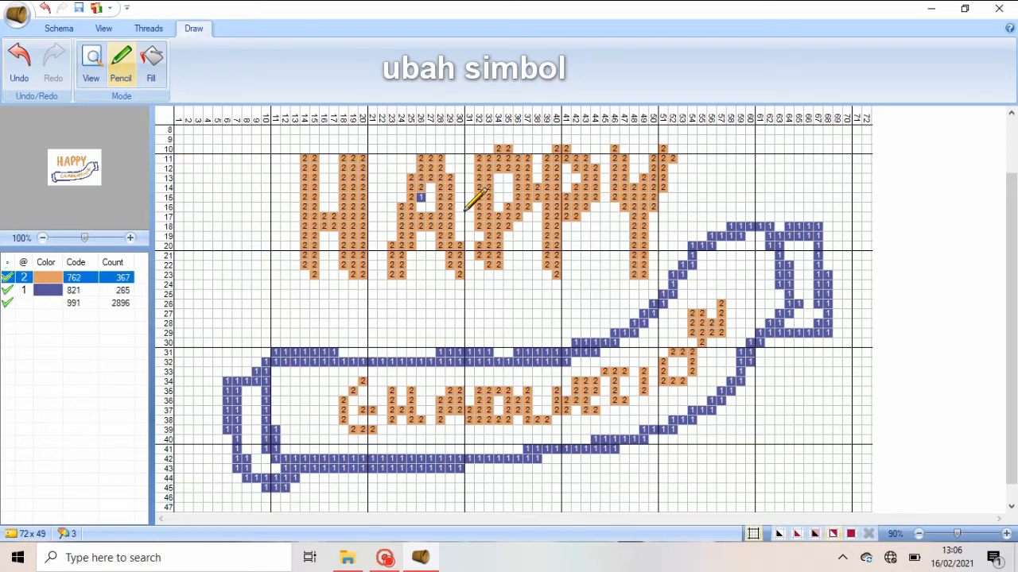
left_click(420, 197)
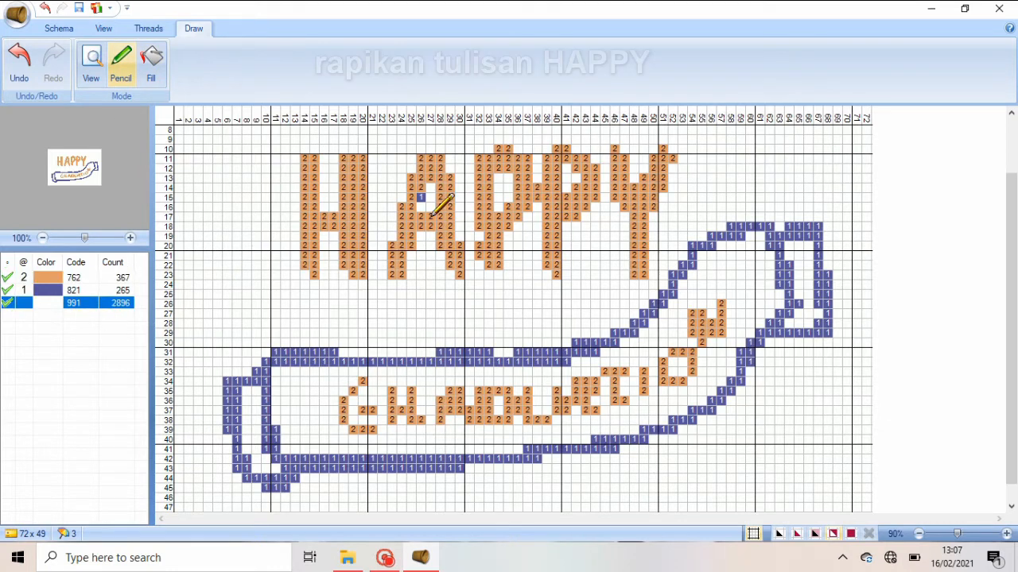
Tidy the H with the Pencil by adding its missing lower-left stitch in thread 762 and erasing the right leg's inner column with thread 991
left_click(305, 275)
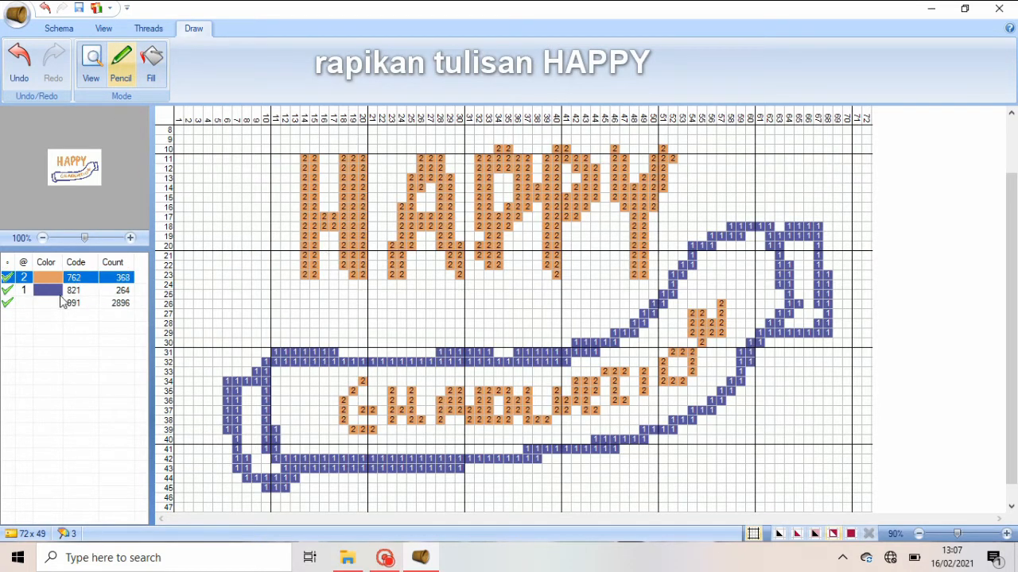
left_click(87, 303)
left_click_drag(344, 156, 343, 266)
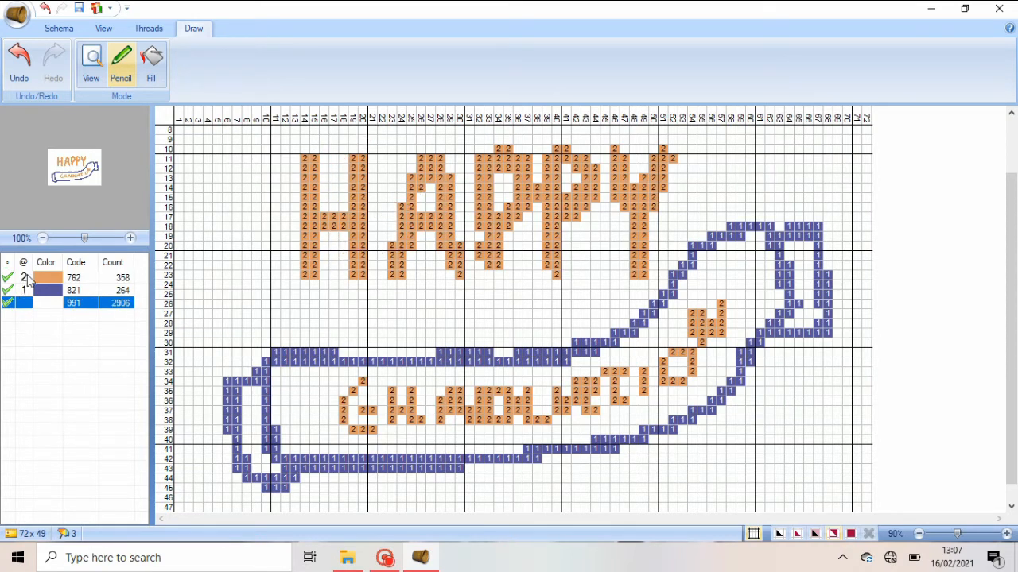
Redraw the A with straight two-stitch legs in columns 23–24 and 29–30, and erase its two outer top corner stitches
left_click_drag(411, 247, 412, 238)
mouse_move(425, 179)
left_mouse_down()
mouse_move(405, 212)
mouse_move(439, 184)
mouse_move(452, 234)
mouse_move(416, 237)
mouse_move(447, 249)
mouse_move(405, 203)
mouse_move(393, 240)
mouse_move(400, 170)
mouse_move(391, 189)
mouse_move(398, 213)
mouse_move(415, 160)
mouse_move(454, 170)
mouse_move(451, 275)
left_mouse_up()
left_click(79, 280)
left_click(414, 159)
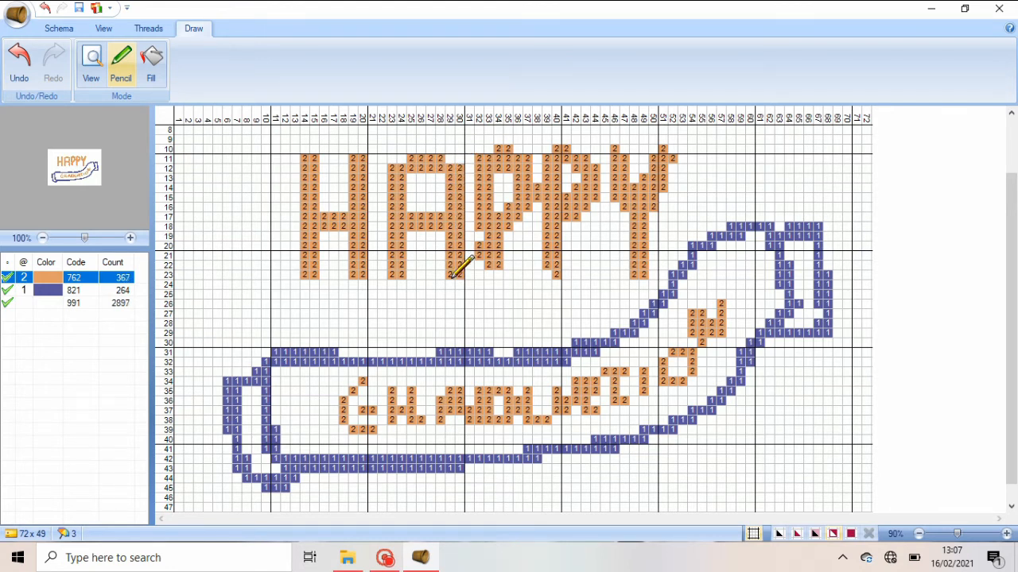
left_click(33, 300)
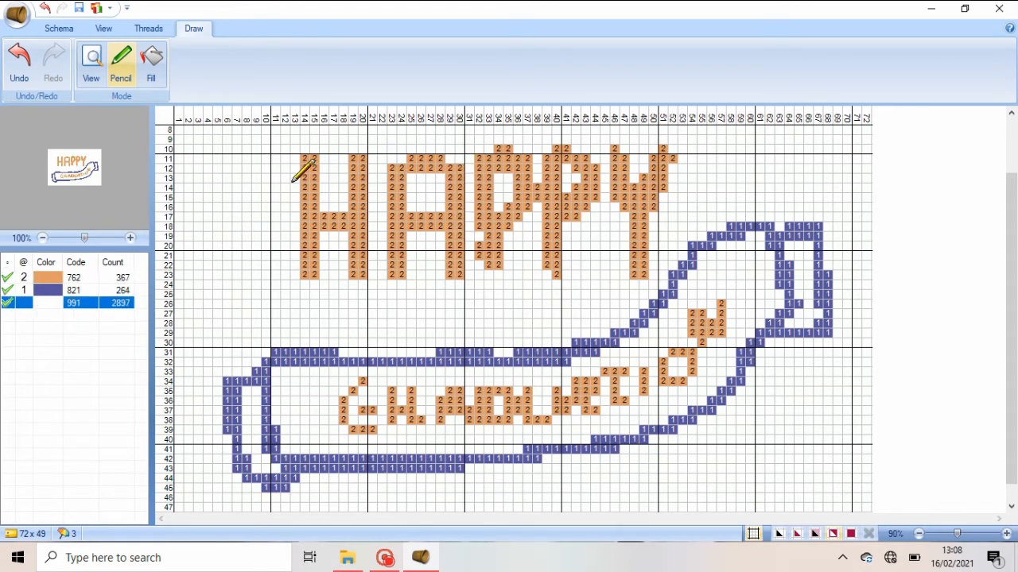
left_click(460, 167)
left_click(390, 168)
Reshape the first P with a straight stem in columns 33–34 down to row 23, trimming its top and surplus bowl stitches
mouse_move(482, 153)
left_mouse_down()
mouse_move(479, 263)
mouse_move(479, 240)
mouse_move(488, 272)
left_mouse_up()
left_click(497, 274)
left_click_drag(498, 175, 496, 207)
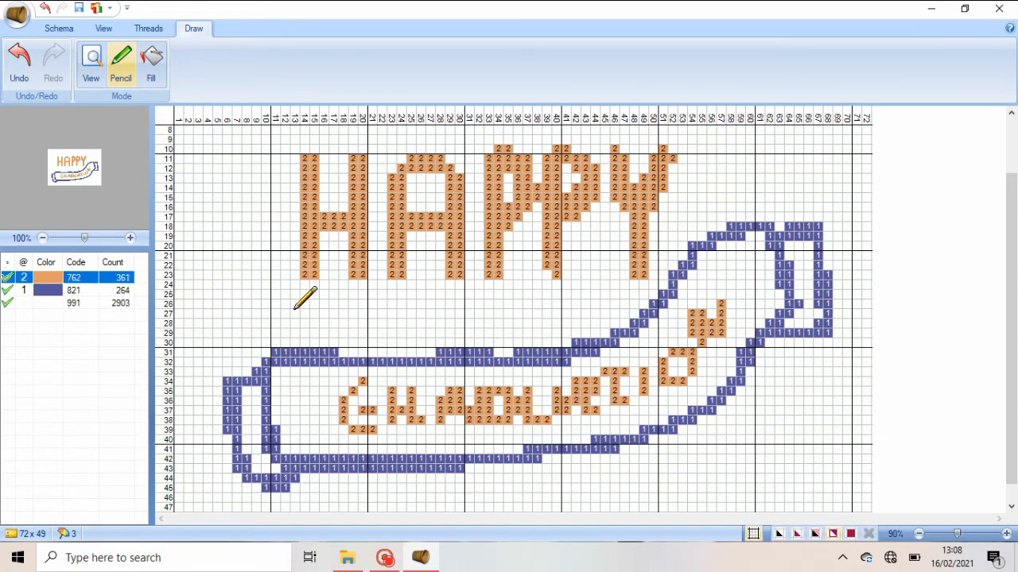
left_click(71, 307)
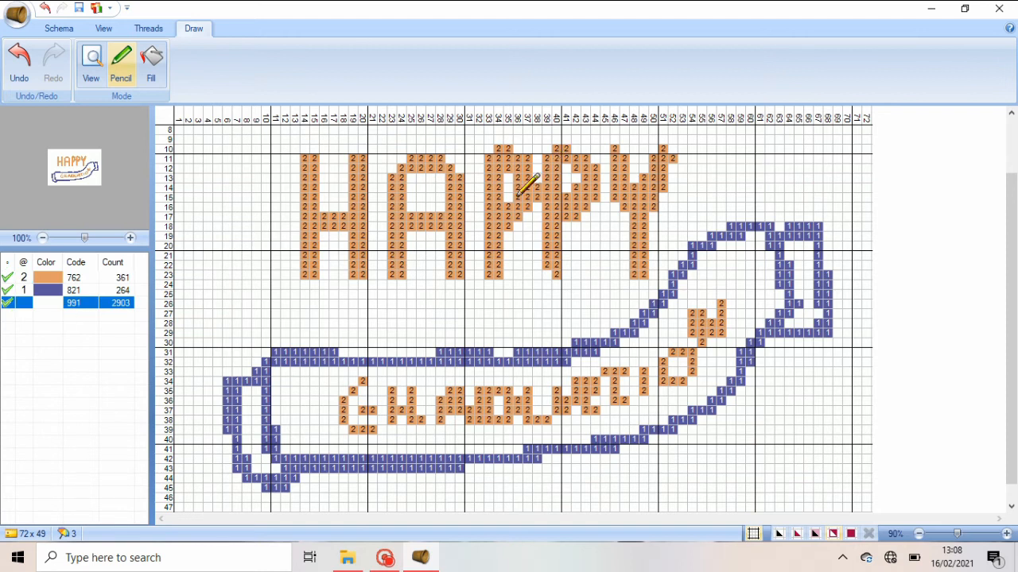
left_click(498, 150)
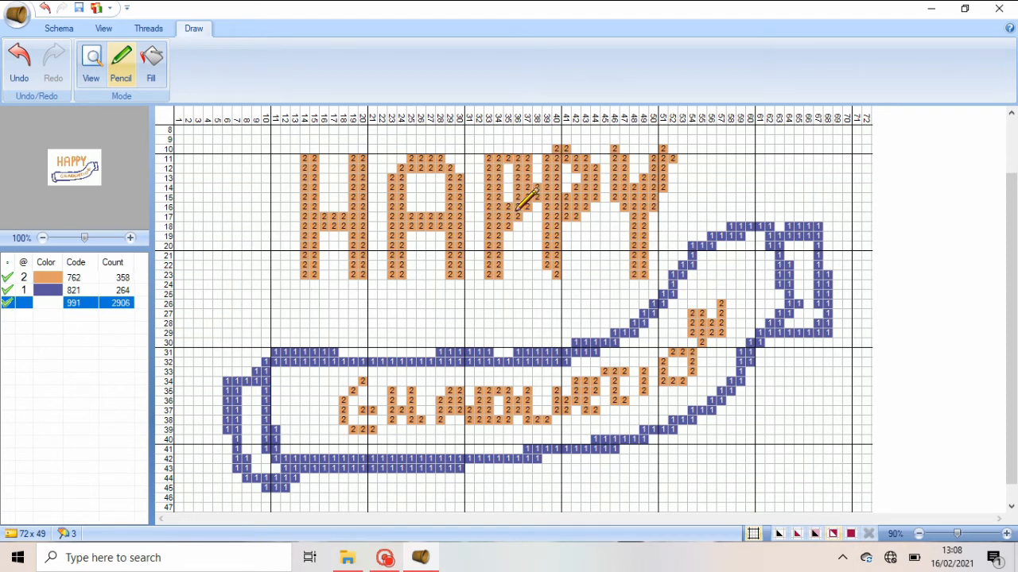
mouse_move(538, 187)
left_mouse_down()
mouse_move(499, 170)
mouse_move(500, 204)
left_mouse_up()
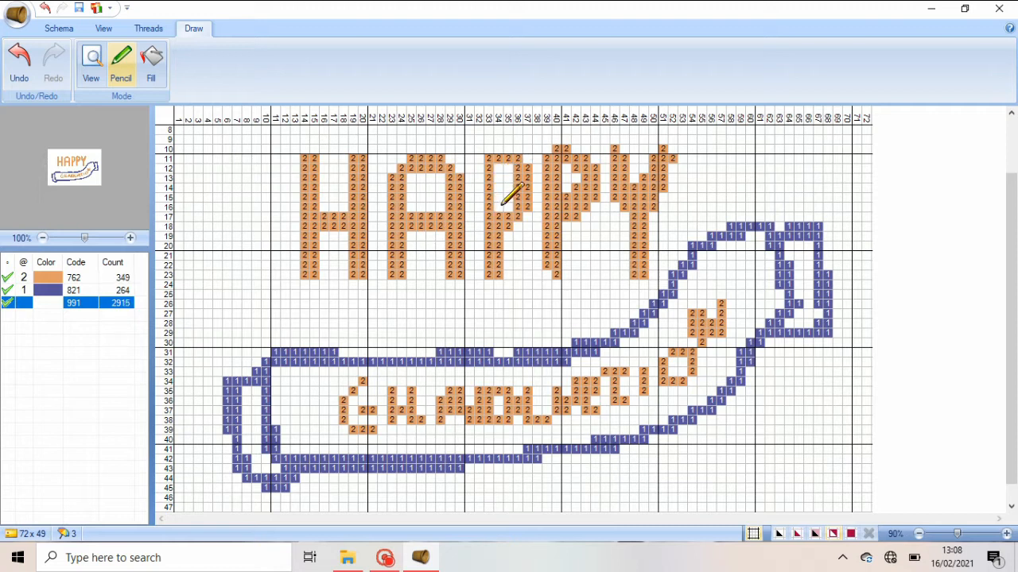
left_click(500, 214)
Reshape the second P to match the first, with its stem in columns 40–41, a hollow bowl and a rounded lower edge
mouse_move(556, 149)
left_mouse_down()
mouse_move(589, 162)
mouse_move(544, 169)
mouse_move(547, 271)
mouse_move(552, 226)
mouse_move(566, 230)
mouse_move(567, 275)
left_mouse_up()
left_click(91, 278)
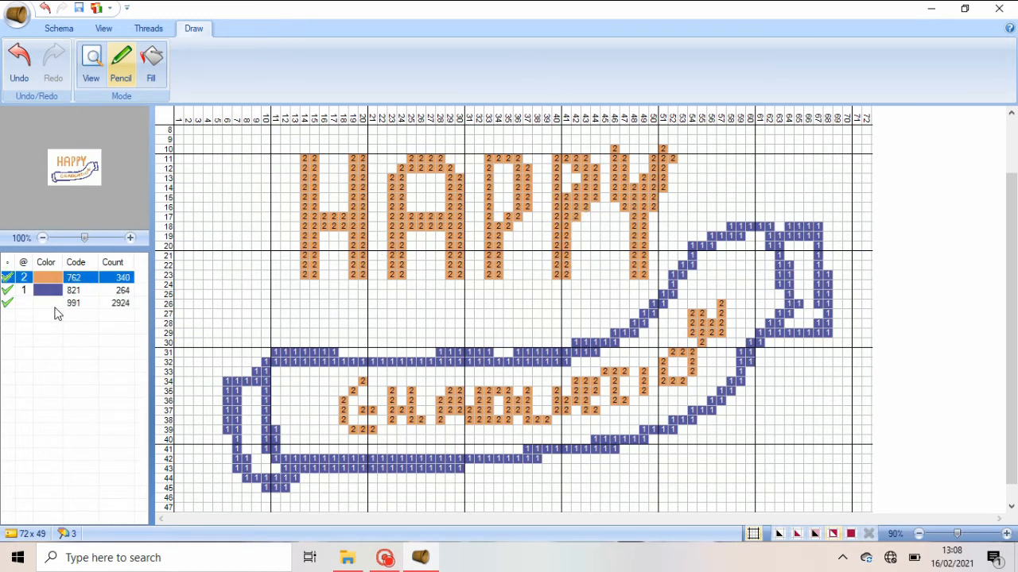
left_click(55, 305)
mouse_move(567, 214)
left_mouse_down()
mouse_move(576, 167)
mouse_move(578, 205)
left_mouse_up()
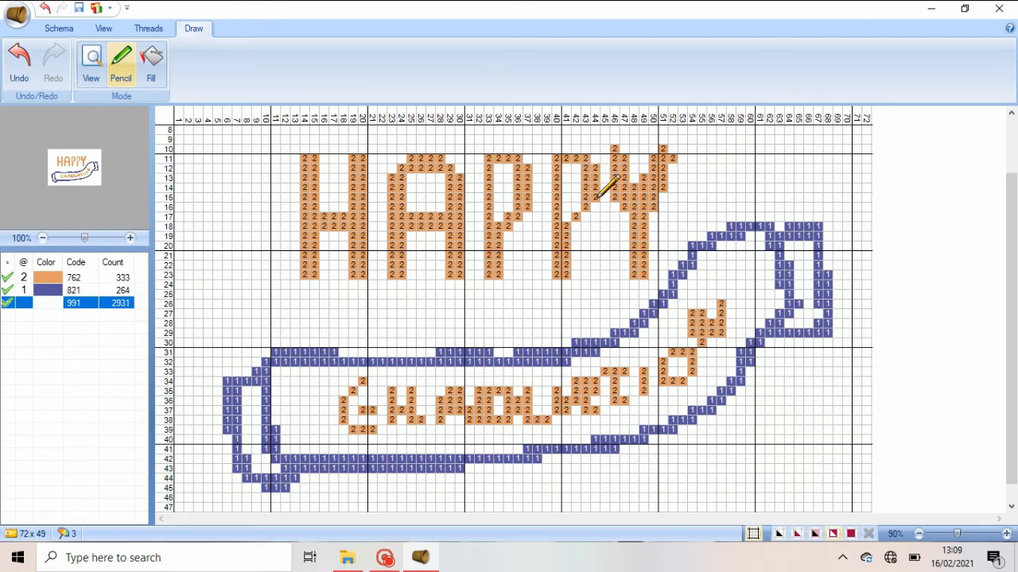
left_click(59, 275)
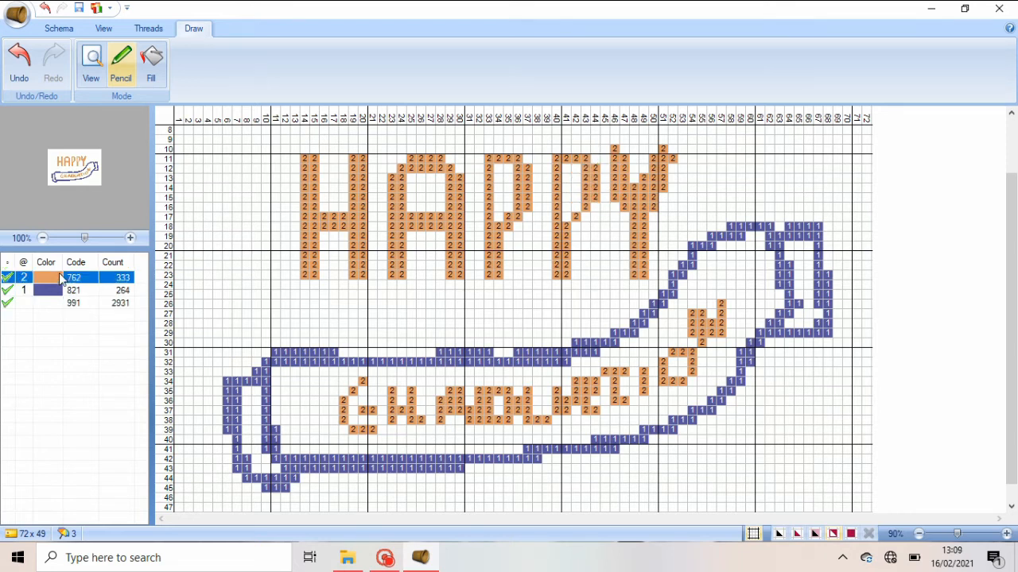
left_click_drag(594, 205, 585, 216)
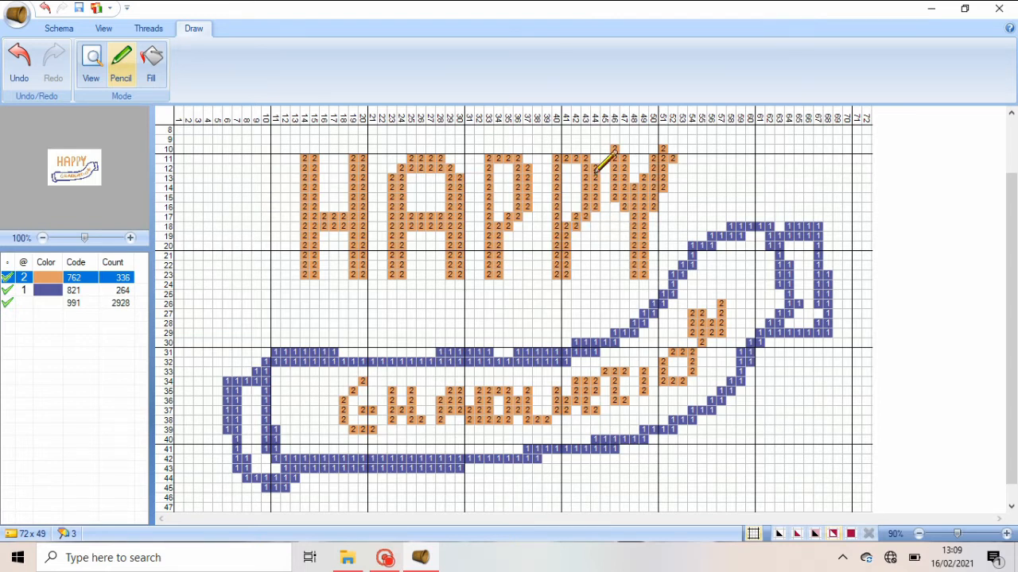
Erase the uneven Y stitches and redraw it in thread 762 with arms in columns 47–48 and 51–52 and a stem in columns 49–50
left_click(69, 303)
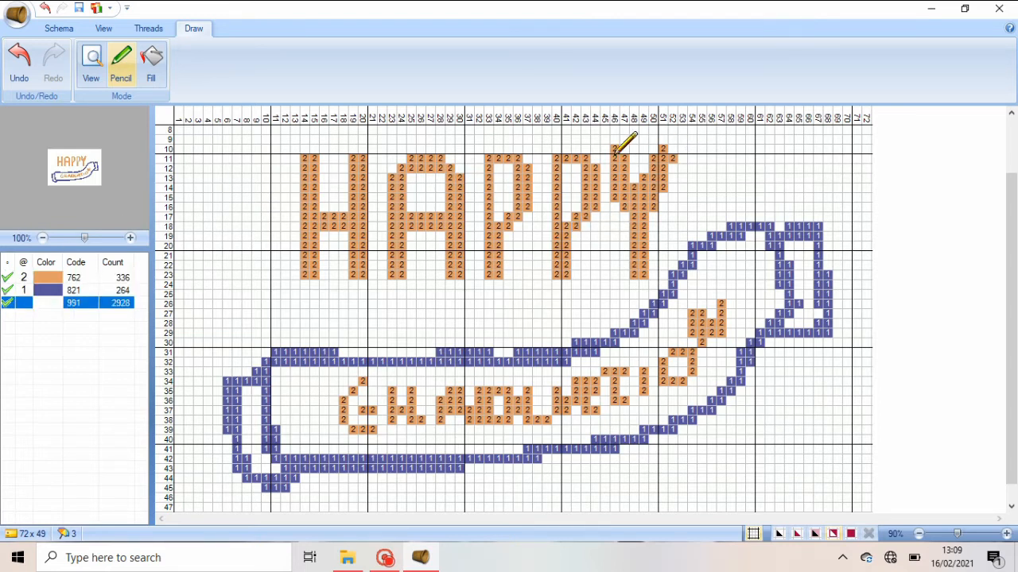
mouse_move(614, 149)
left_mouse_down()
mouse_move(614, 180)
mouse_move(652, 172)
mouse_move(658, 209)
mouse_move(643, 213)
mouse_move(663, 189)
mouse_move(663, 149)
mouse_move(654, 183)
mouse_move(634, 184)
mouse_move(643, 248)
mouse_move(639, 216)
mouse_move(631, 275)
left_mouse_up()
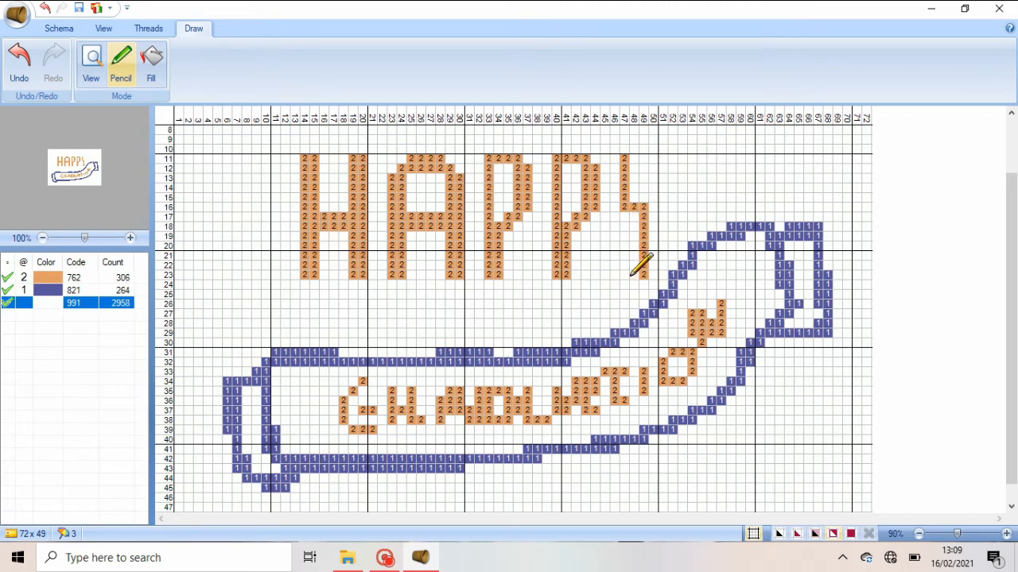
left_click(61, 278)
mouse_move(650, 208)
left_mouse_down()
mouse_move(654, 275)
mouse_move(653, 227)
mouse_move(633, 216)
mouse_move(671, 208)
mouse_move(663, 207)
mouse_move(671, 157)
mouse_move(672, 203)
mouse_move(638, 199)
mouse_move(639, 160)
left_mouse_up()
left_click(635, 216)
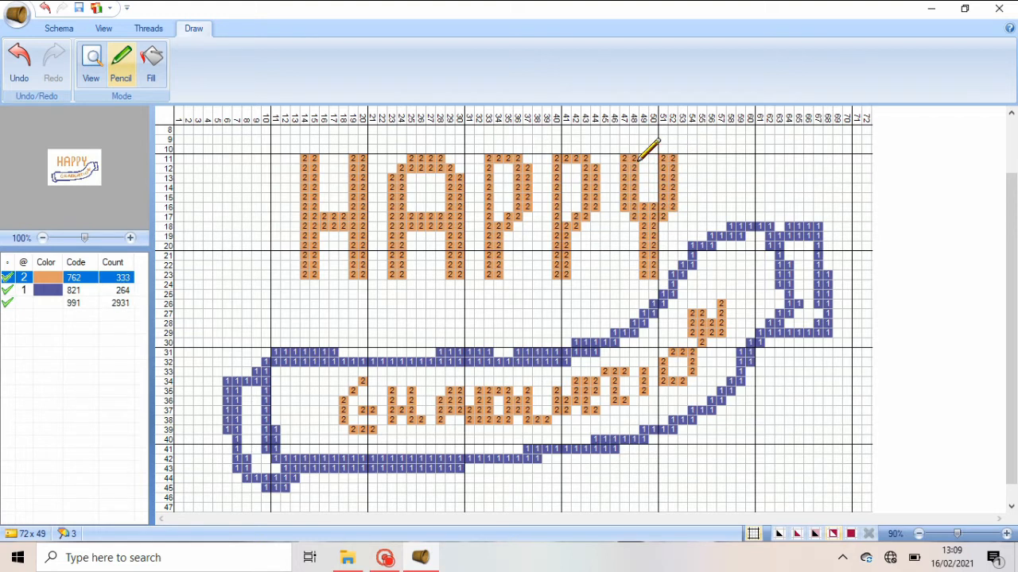
scroll(1011, 216, "down", 1)
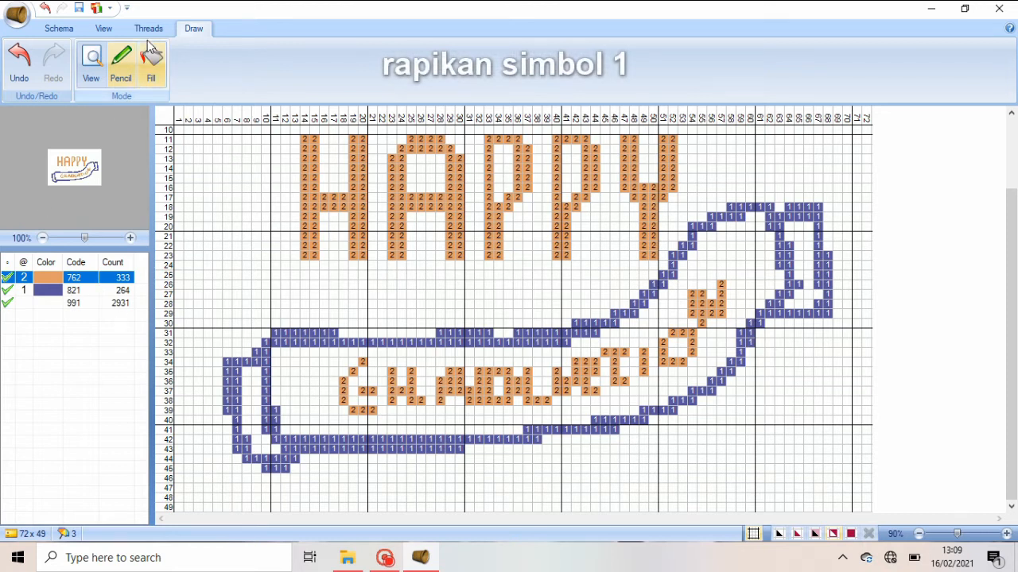
Erase the banner's doubled edge stitches with blank thread 991, along row 31 in columns 11–39 and row 43 in columns 15–30
left_click(74, 290)
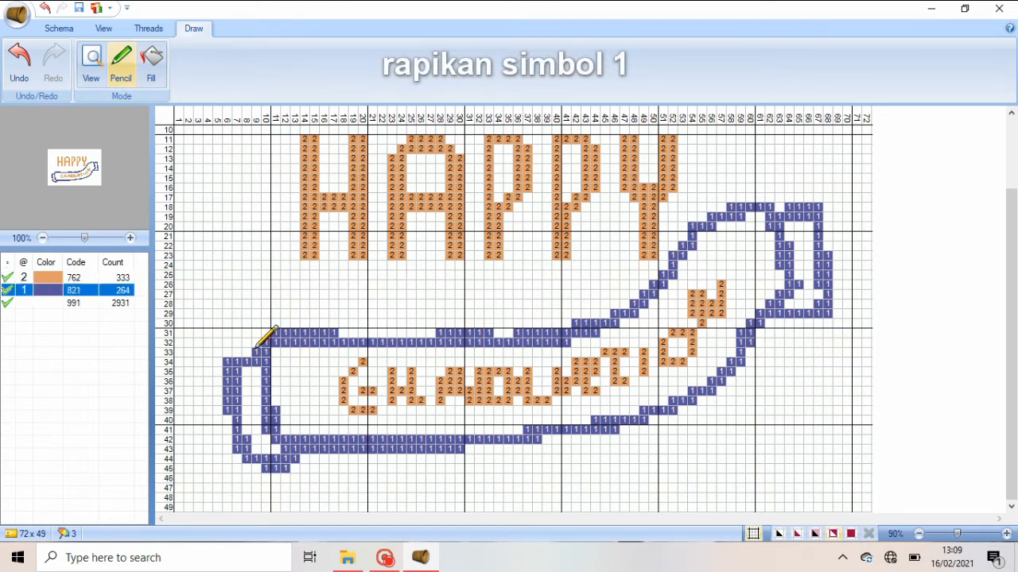
left_click(73, 303)
left_click_drag(277, 333, 339, 327)
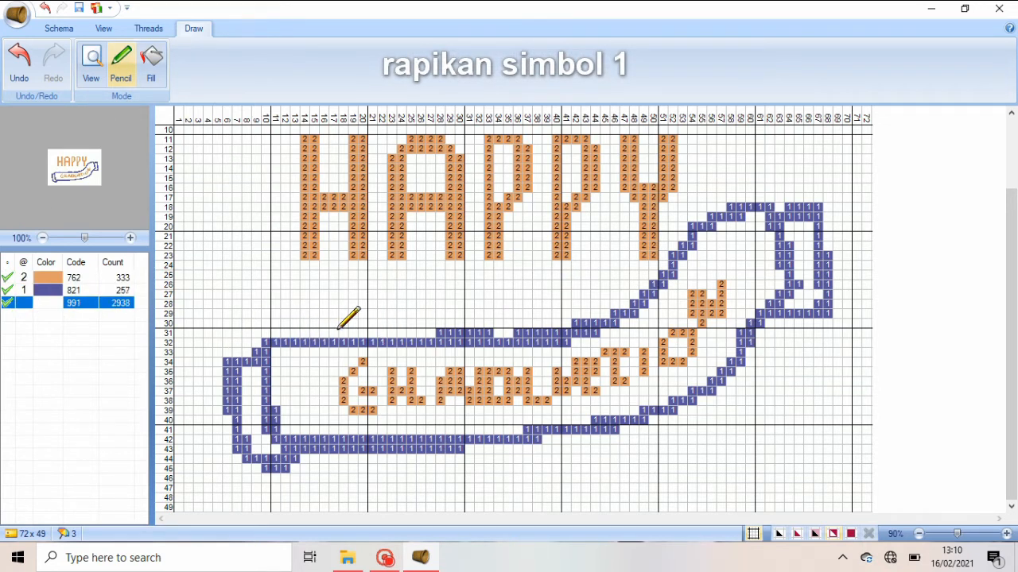
left_click_drag(437, 333, 557, 332)
left_click_drag(469, 450, 305, 451)
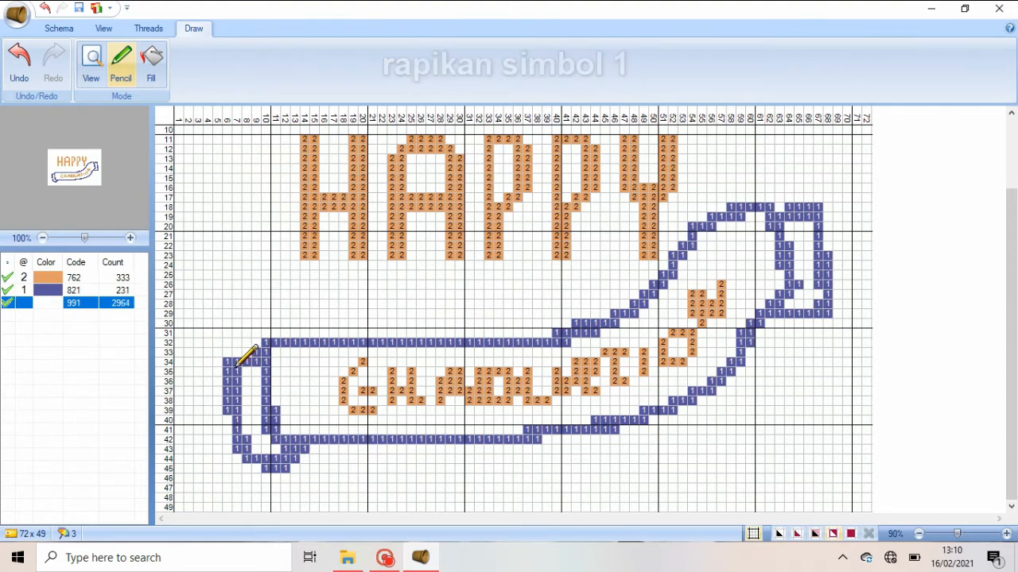
Thin the banner's left fold by erasing its inner stitches in column 7, rows 35–36, undoing the surplus erasures
left_click_drag(236, 371, 236, 407)
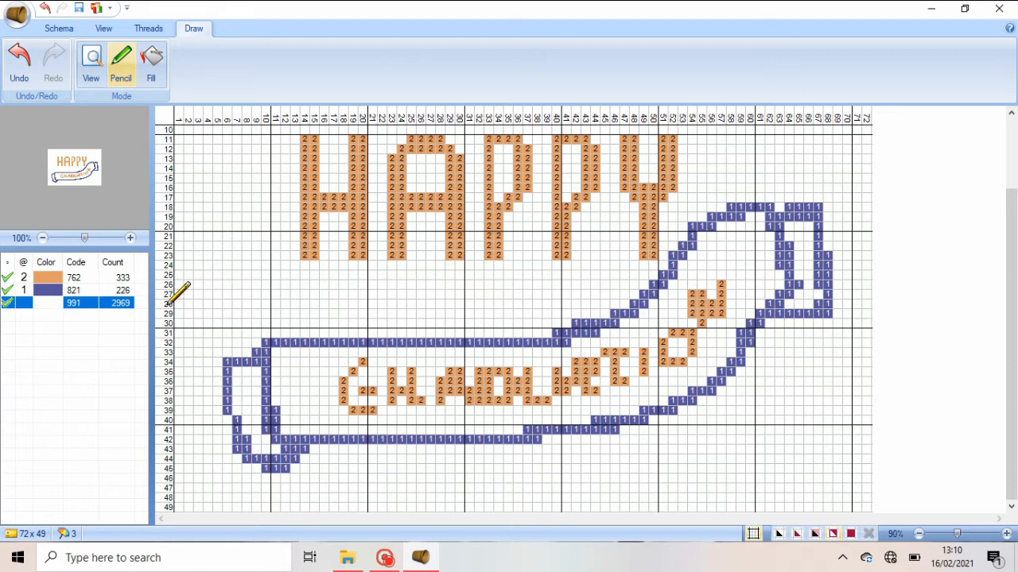
left_click(227, 361)
left_click(44, 10)
left_click(43, 9)
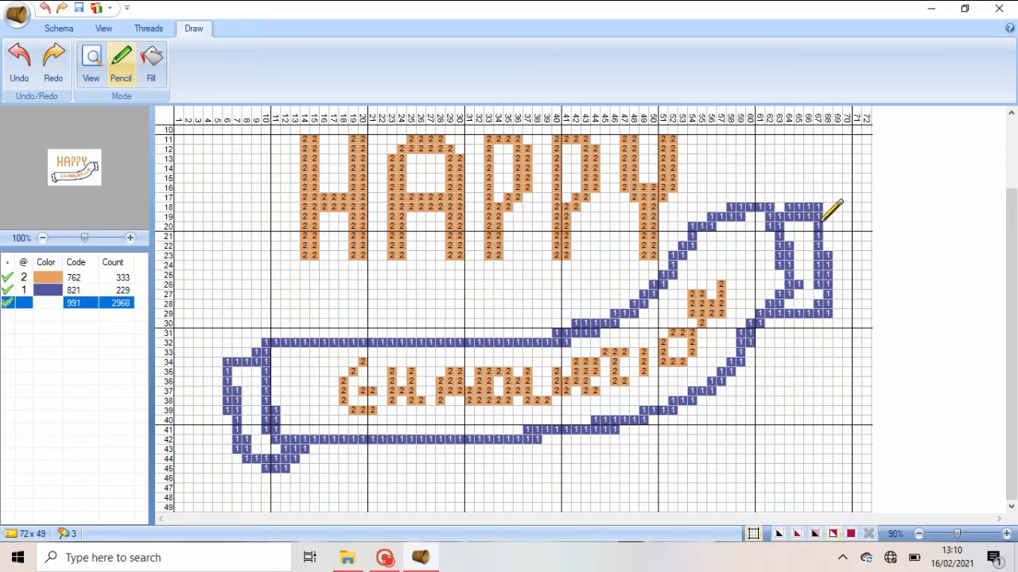
Trim the banner's right fold by erasing its doubled stitches in row 18, columns 64–67, and the surplus inner stitches around rows 26–28
left_click_drag(790, 205, 829, 200)
left_click(819, 298)
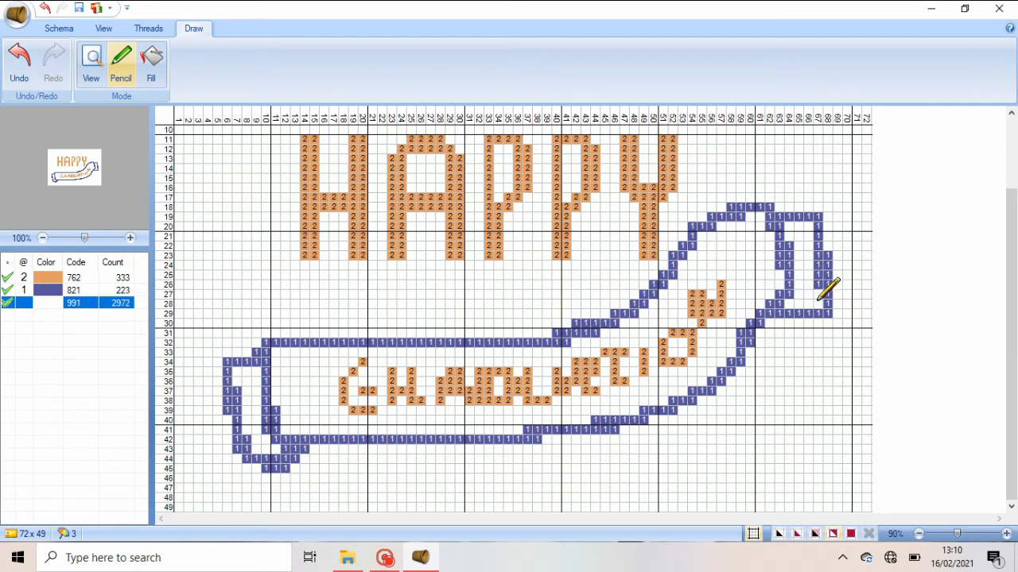
left_click(818, 284)
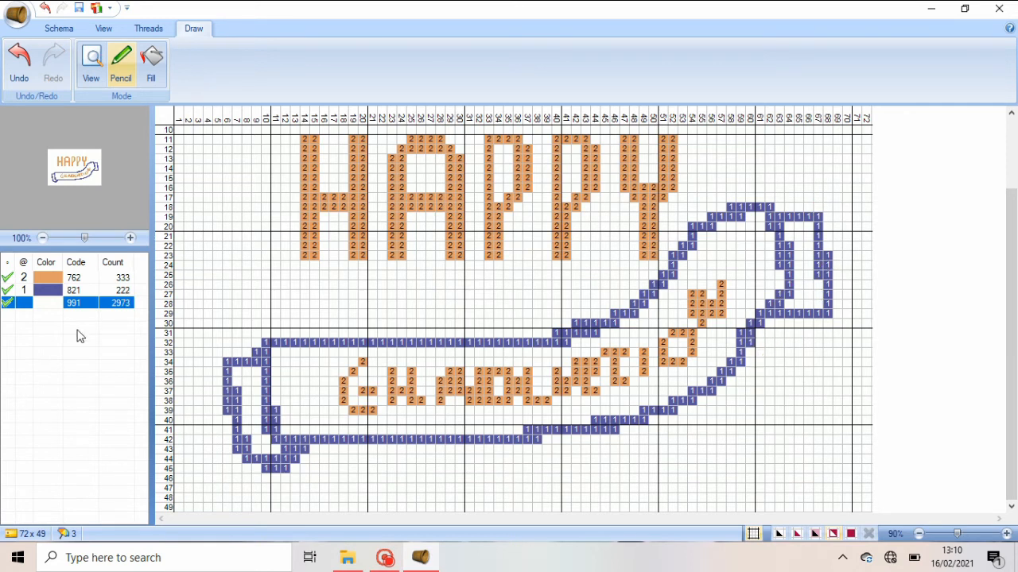
Add thread 567 from the Appleton Wool palette and assign it the symbol 3
left_click(147, 27)
left_click(381, 64)
left_click_drag(710, 168, 703, 269)
left_click(604, 281)
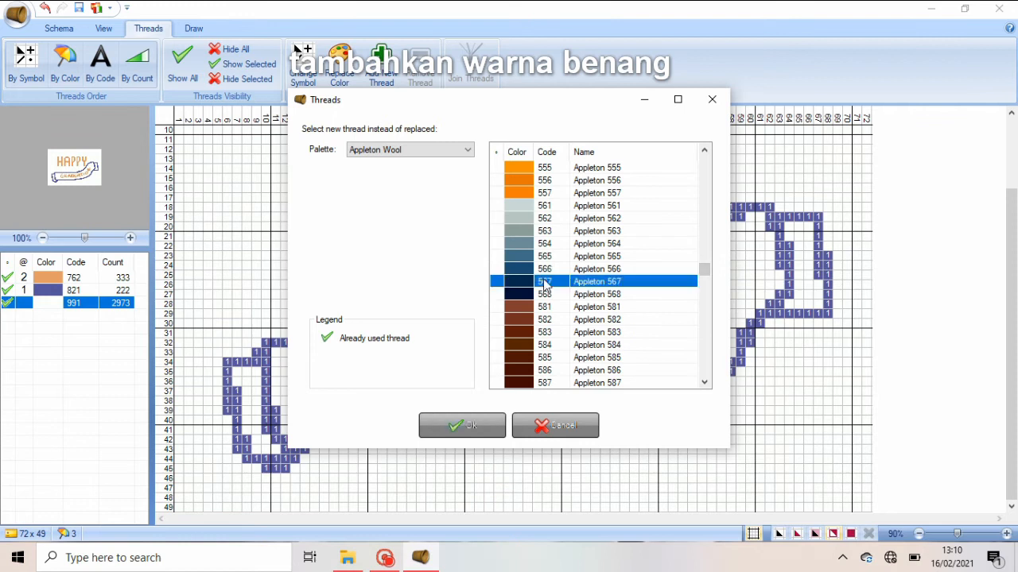
left_click(462, 426)
left_click(468, 211)
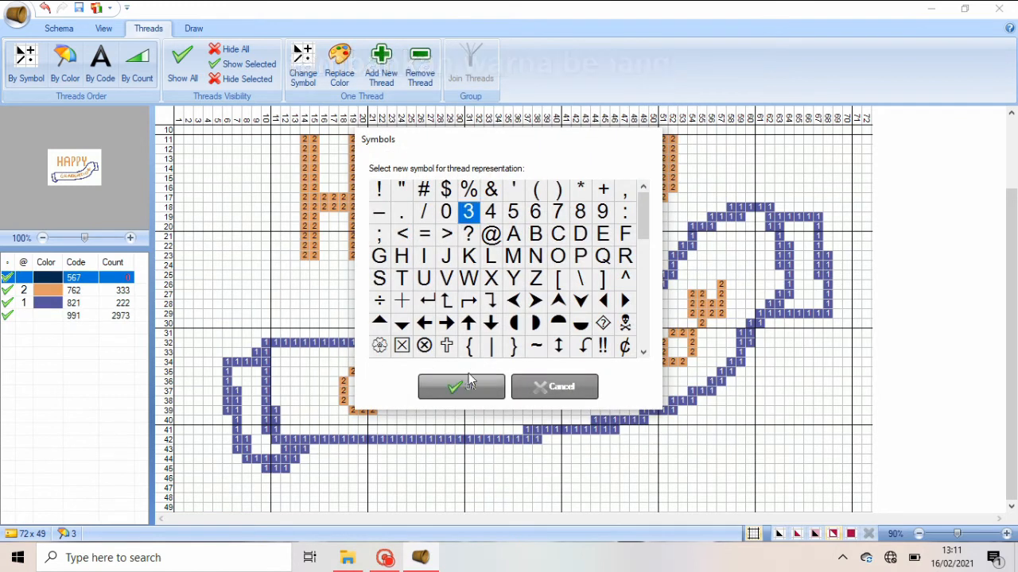
left_click(461, 387)
Clear all the old small lettering inside the banner by filling it with blank thread 991
left_click(39, 316)
left_click(193, 28)
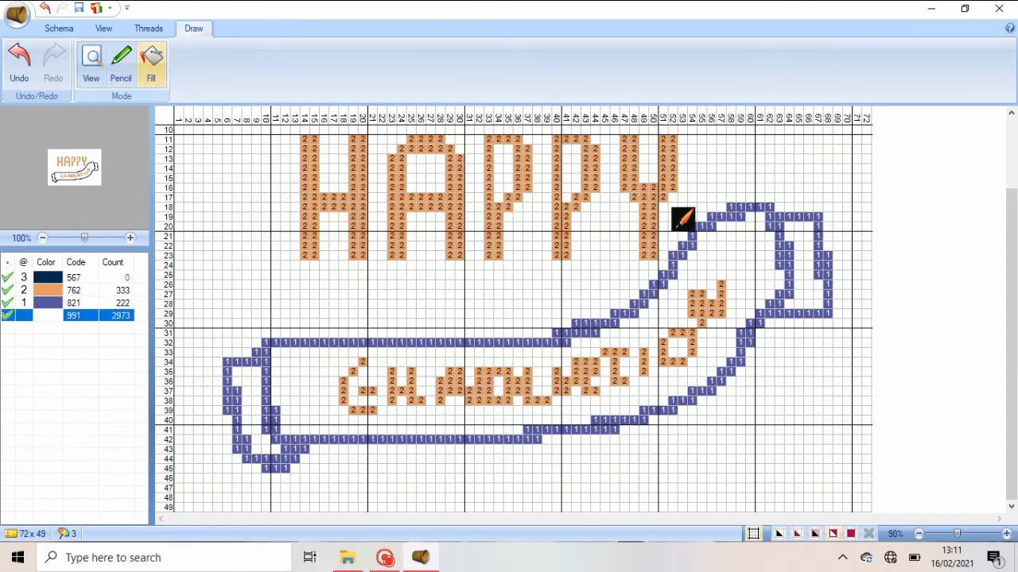
left_click(686, 332)
left_click(571, 371)
left_click(571, 372)
left_click(615, 363)
left_click(644, 366)
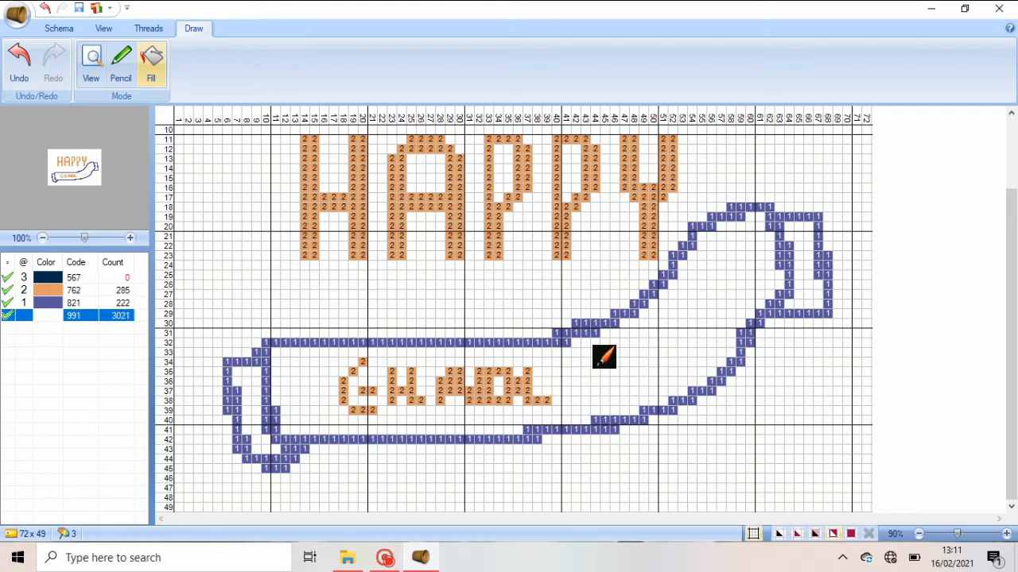
left_click(471, 384)
left_click(391, 392)
left_click(365, 393)
left_click(343, 382)
left_click(354, 373)
left_click(364, 365)
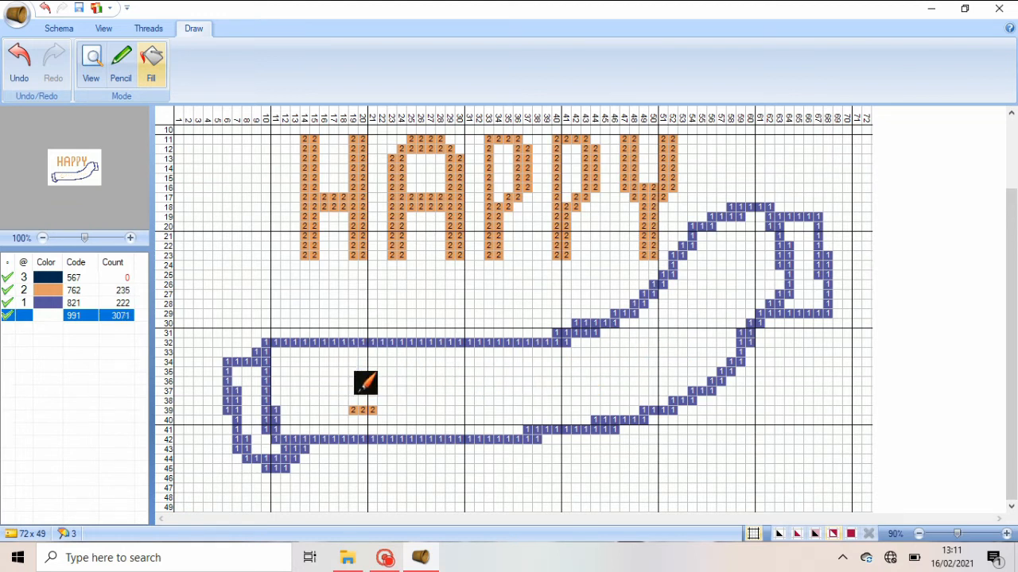
left_click(367, 412)
Draw a G in thread 567 inside the banner in columns 13–15, rows 35–39, erasing its surplus inner stitch with thread 991
left_click(65, 278)
left_click(122, 62)
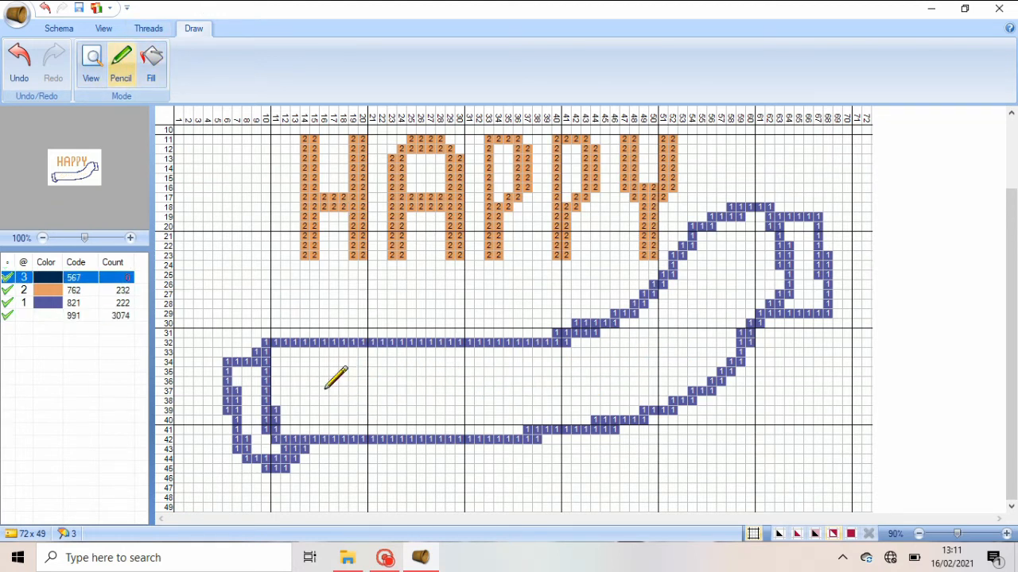
mouse_move(304, 372)
left_mouse_down()
mouse_move(295, 393)
mouse_move(317, 411)
mouse_move(315, 400)
left_mouse_up()
left_click(99, 315)
left_click(306, 401)
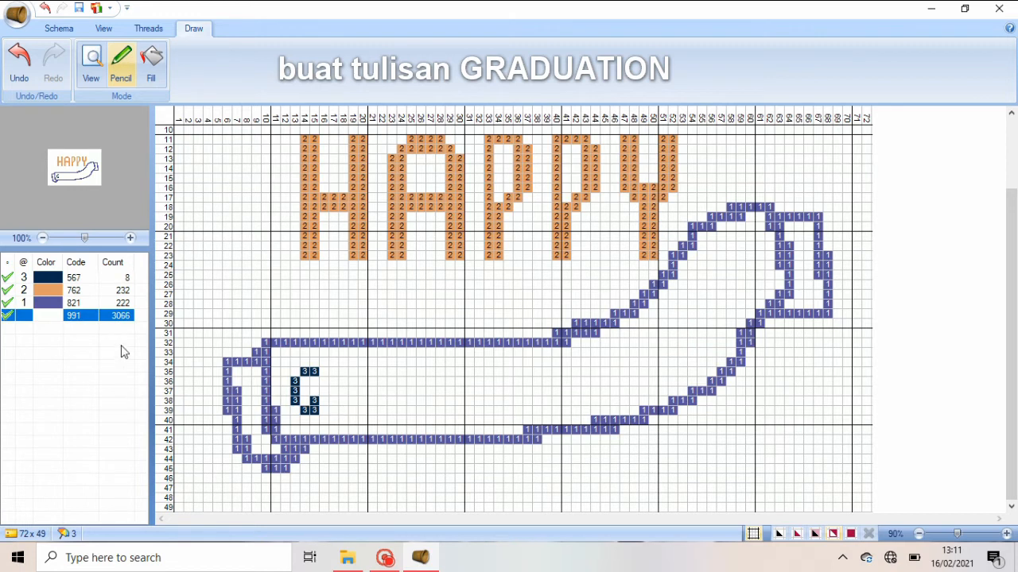
Draw the R in columns 17–19 and the A in columns 21–23 in thread 567, rows 35–39
left_click(74, 277)
left_click(334, 372)
mouse_move(334, 381)
left_mouse_down()
mouse_move(336, 406)
mouse_move(341, 371)
mouse_move(354, 383)
mouse_move(347, 399)
mouse_move(364, 413)
mouse_move(371, 383)
left_mouse_up()
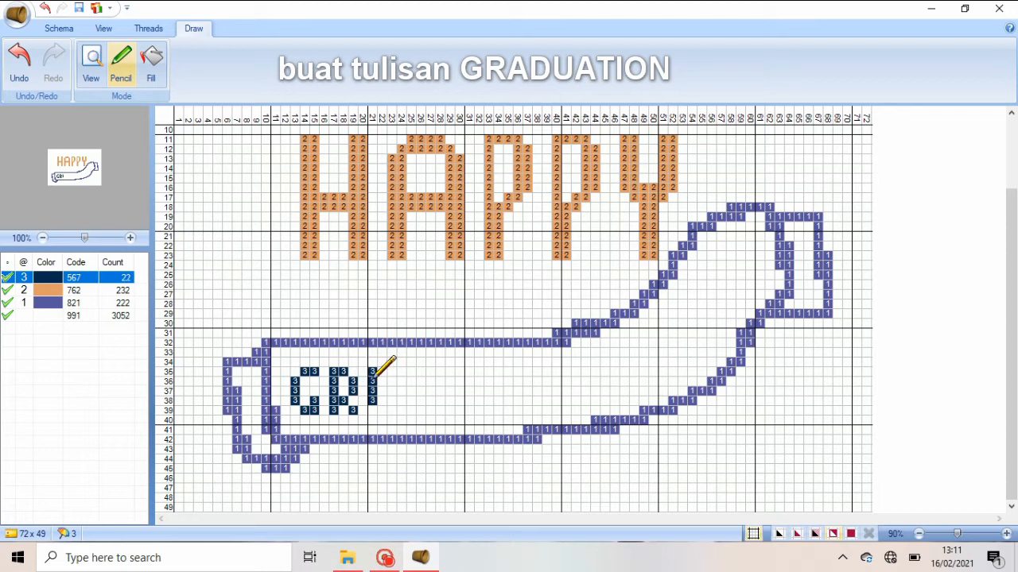
mouse_move(372, 411)
left_mouse_down()
mouse_move(380, 374)
mouse_move(400, 387)
mouse_move(392, 380)
mouse_move(392, 407)
left_mouse_up()
Draw the D in columns 25–27, and erase its surplus lower corner stitch and the A's two top corner stitches
mouse_move(410, 372)
left_mouse_down()
mouse_move(410, 410)
mouse_move(429, 384)
mouse_move(422, 410)
left_mouse_up()
left_click(420, 372)
left_click(420, 381)
left_click(42, 7)
left_click(66, 316)
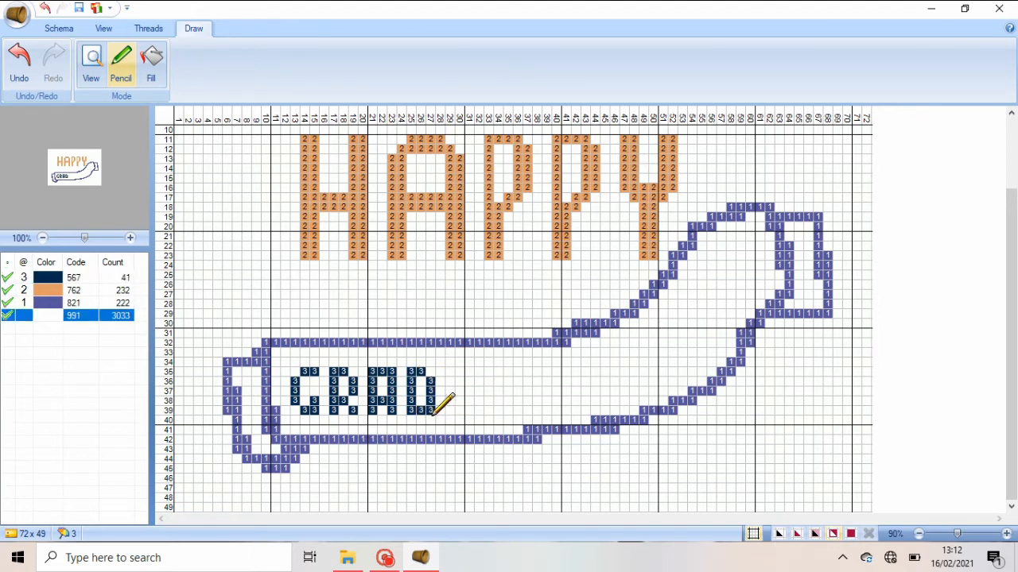
left_click(392, 372)
left_click(371, 371)
Draw the U in columns 29–31, the second A in columns 33–35 and the T in columns 37–39 in thread 567
left_click(57, 280)
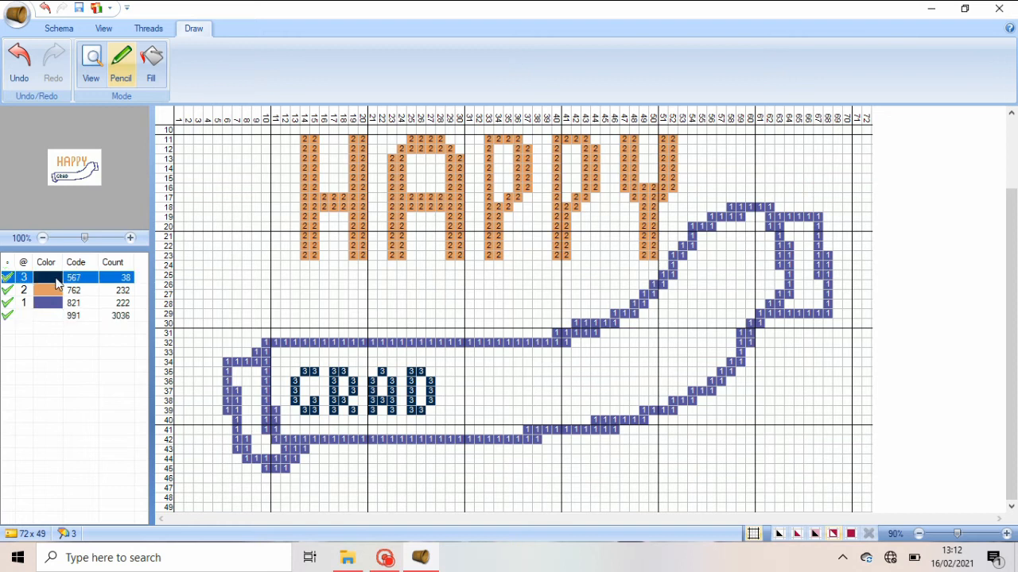
mouse_move(451, 372)
left_mouse_down()
mouse_move(458, 412)
mouse_move(466, 410)
mouse_move(472, 374)
mouse_move(488, 396)
mouse_move(495, 372)
mouse_move(513, 378)
mouse_move(509, 408)
left_mouse_up()
left_click(498, 372)
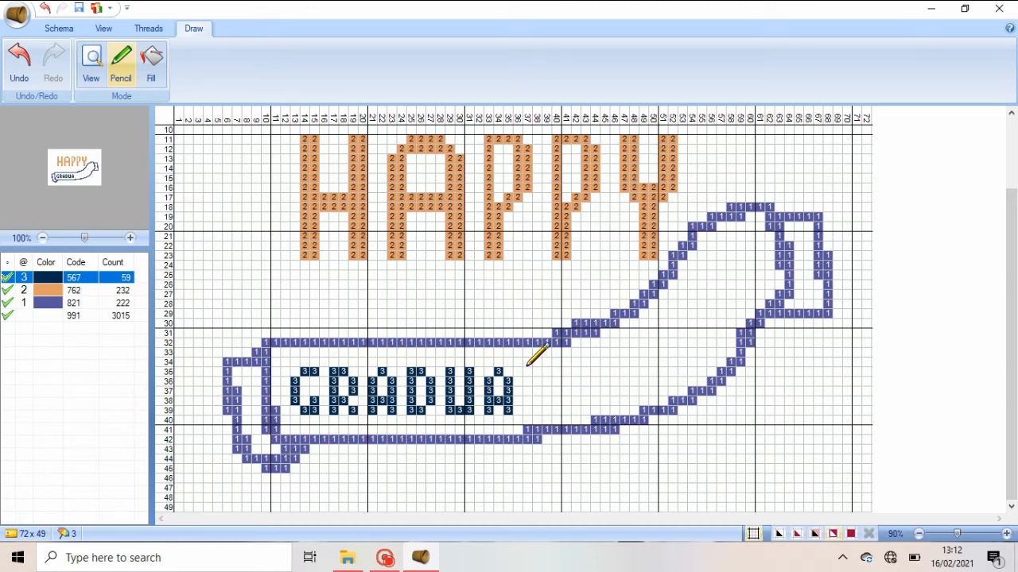
left_click_drag(530, 363, 549, 362)
left_click_drag(536, 381, 536, 392)
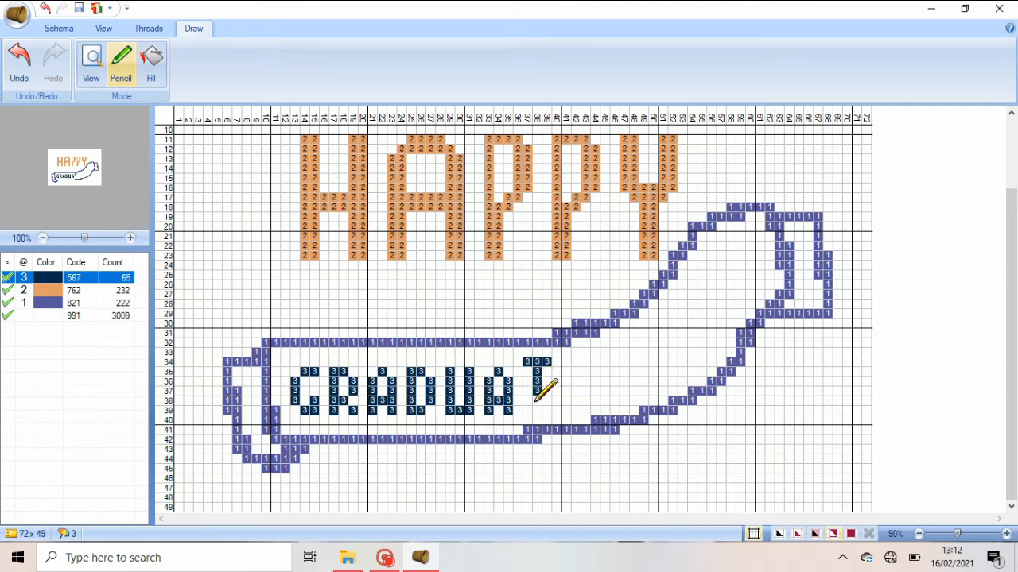
Draw the rising I, O and N in thread 567, in column 41, columns 43–45 and columns 47–51
mouse_move(569, 362)
left_mouse_down()
mouse_move(566, 401)
mouse_move(589, 361)
mouse_move(589, 386)
mouse_move(608, 389)
mouse_move(611, 353)
mouse_move(592, 351)
mouse_move(624, 381)
mouse_move(624, 348)
mouse_move(626, 383)
mouse_move(627, 344)
mouse_move(645, 353)
mouse_move(636, 353)
mouse_move(657, 381)
mouse_move(667, 381)
mouse_move(665, 342)
left_mouse_up()
left_click(586, 352)
left_click(79, 315)
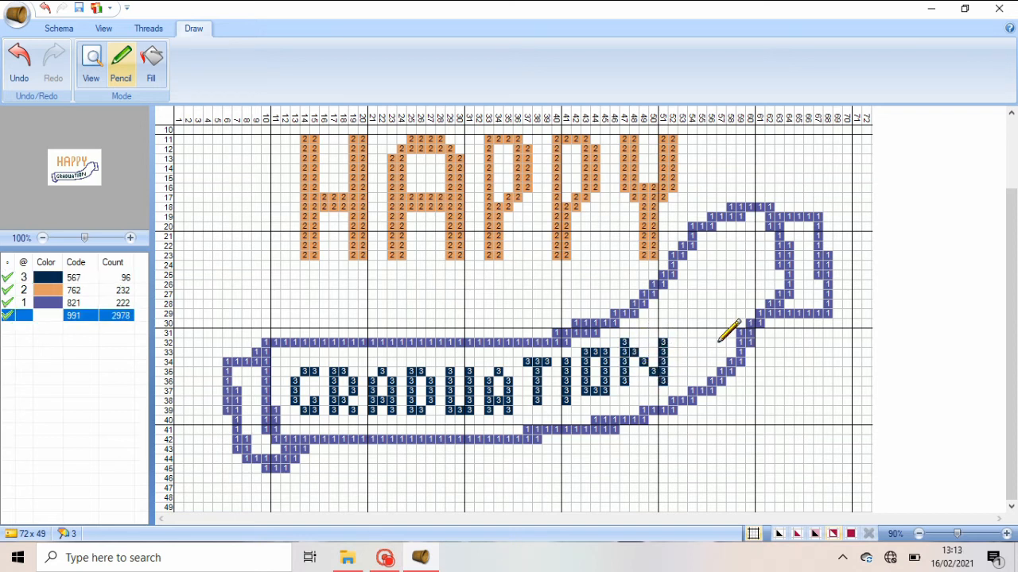
Replace the banner's thread 821 with Appleton Wool thread 565
key("Up")
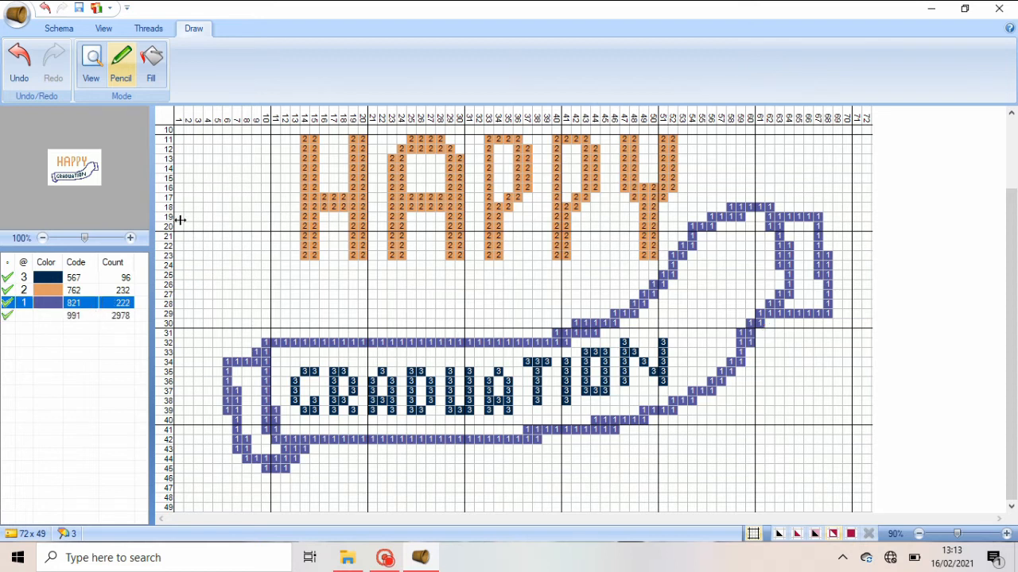
left_click(147, 29)
left_click(339, 63)
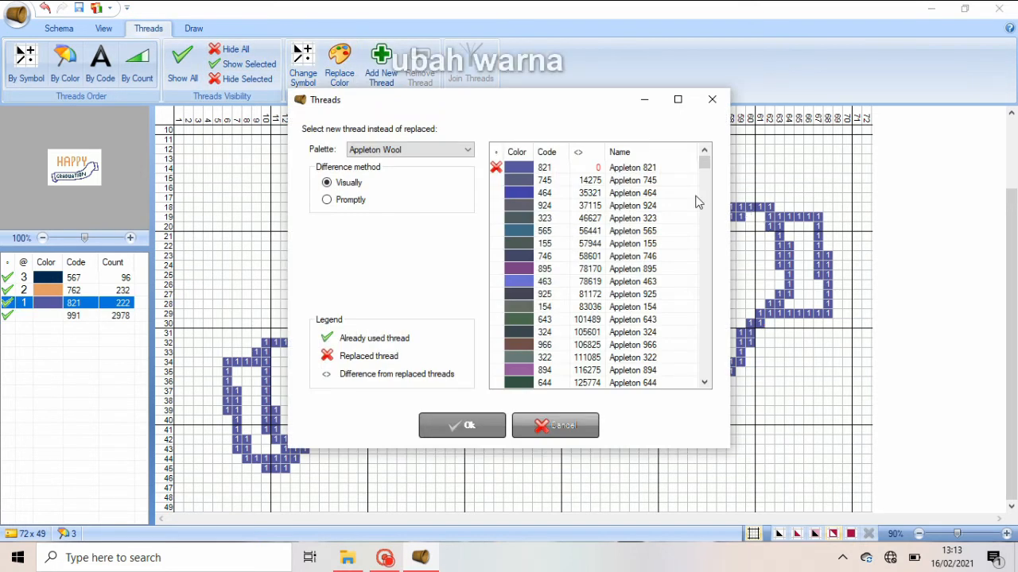
left_click(541, 231)
left_click(486, 424)
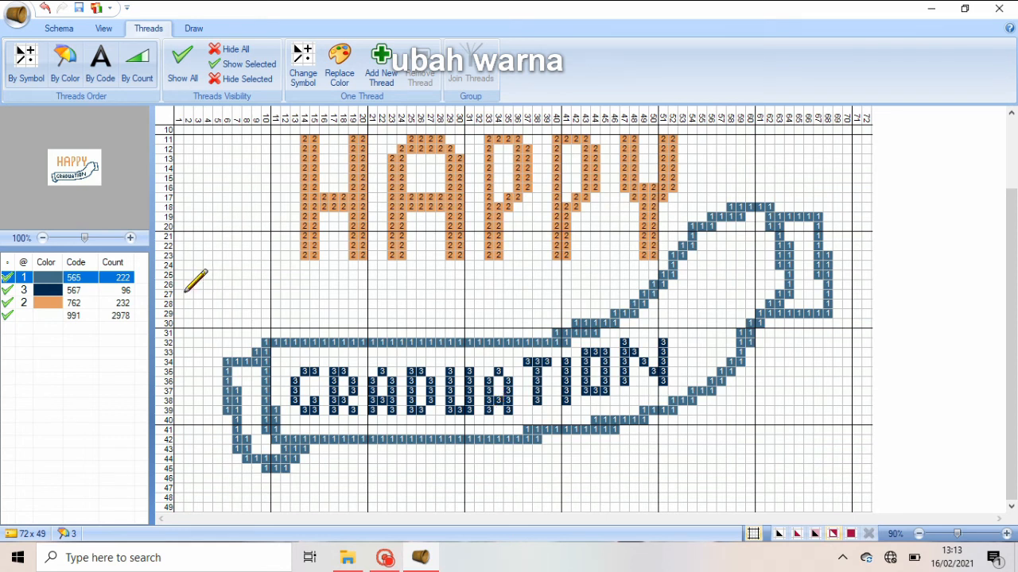
Fill the letters G, R and A of GRADUATION with thread 565, undoing the stray fill of the banner background
left_click(193, 27)
left_click(151, 64)
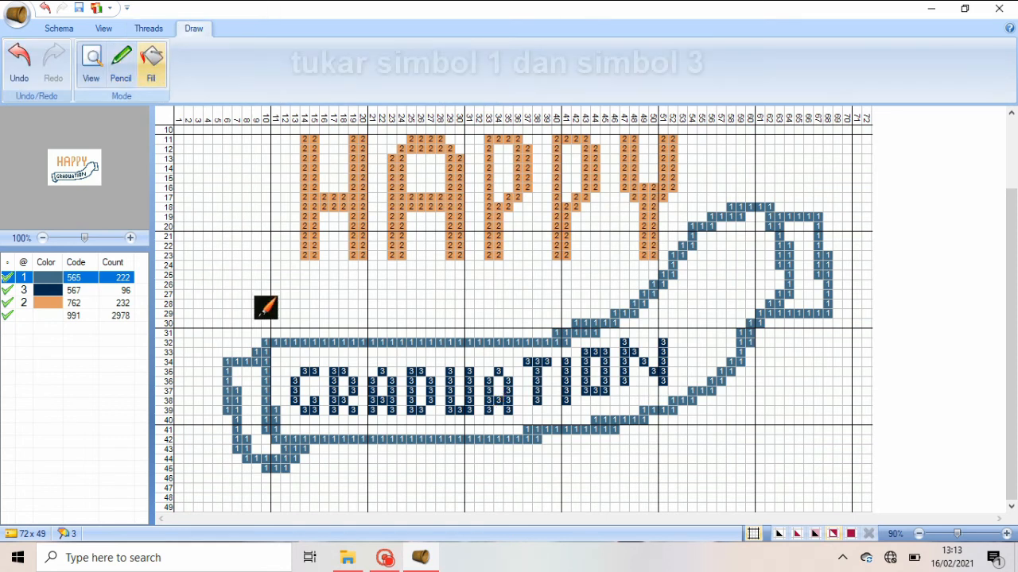
left_click(333, 382)
left_click(311, 373)
left_click(311, 408)
left_click(295, 392)
left_click(354, 391)
left_click(359, 404)
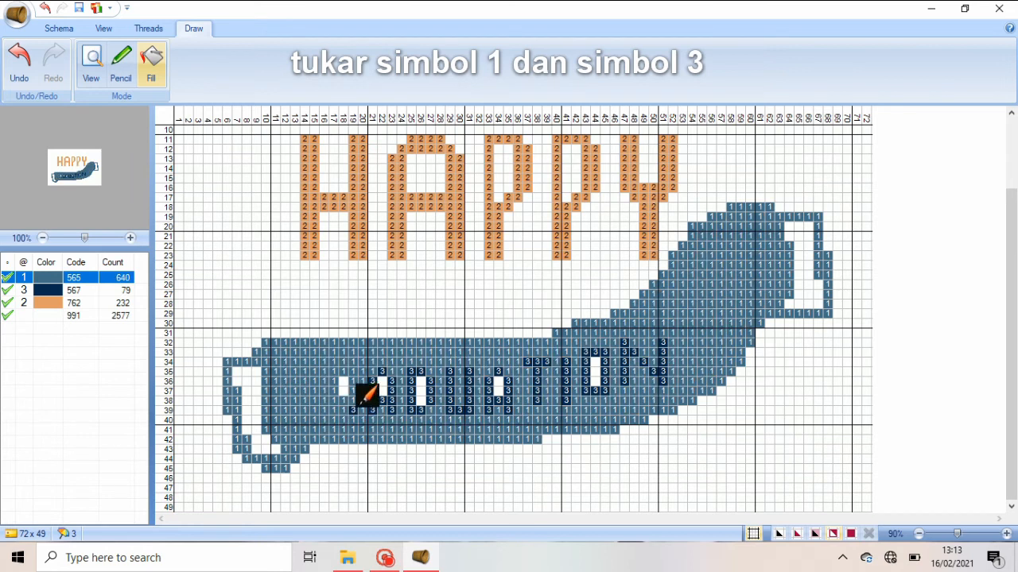
key("ctrl+z")
left_click(370, 393)
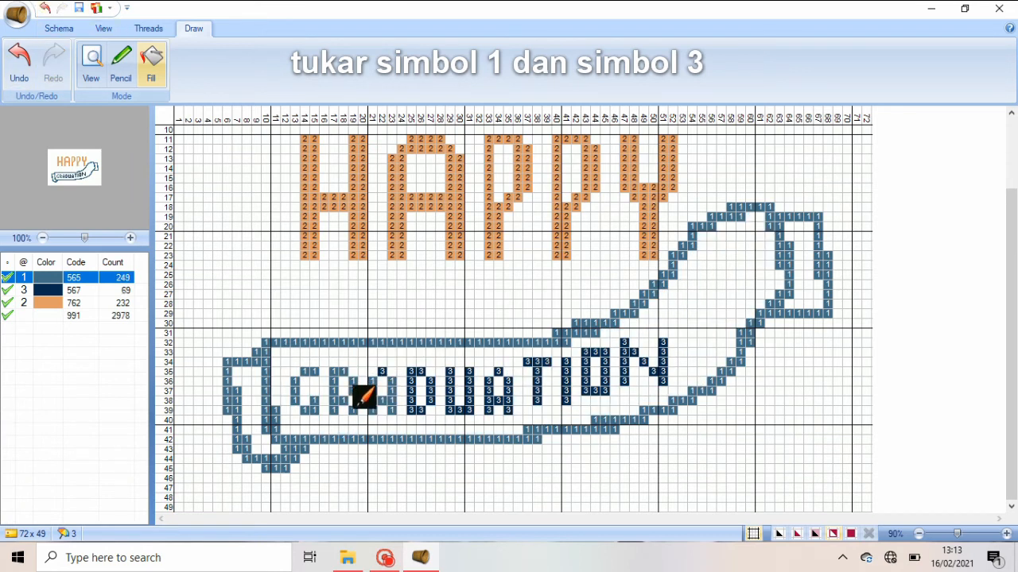
Fill the remaining letters of GRADUATION, from D to N, with thread 565 and the banner outline with thread 567
left_click(415, 385)
left_click(453, 389)
left_click(504, 376)
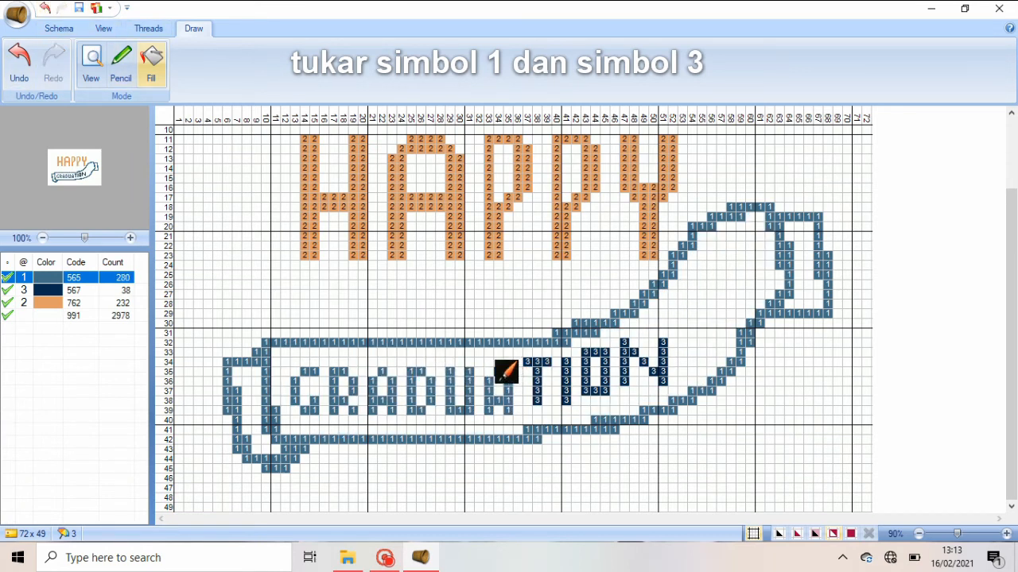
left_click(541, 361)
left_click(566, 372)
left_click(584, 362)
left_click(643, 360)
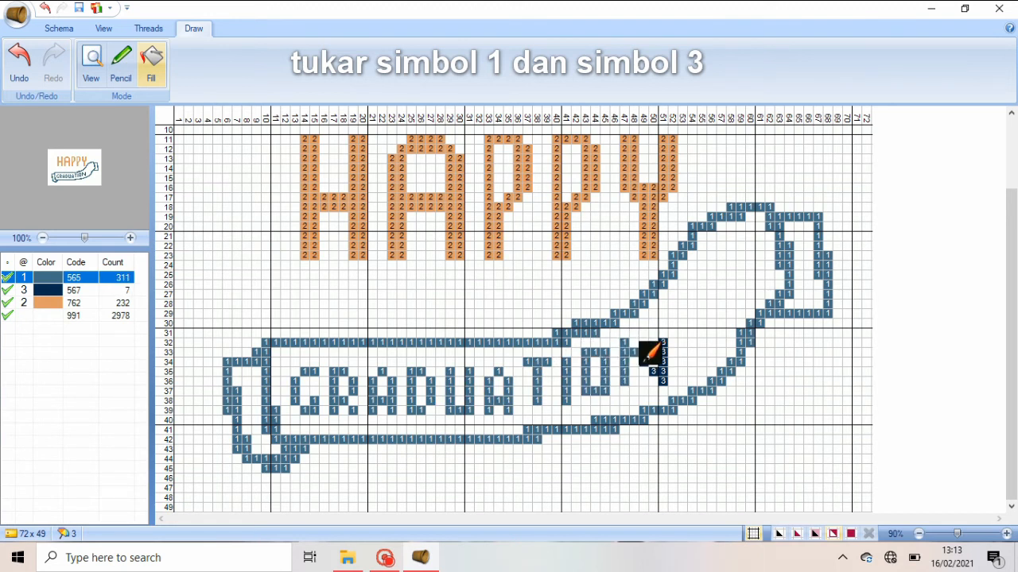
left_click(663, 362)
left_click(20, 290)
left_click(299, 342)
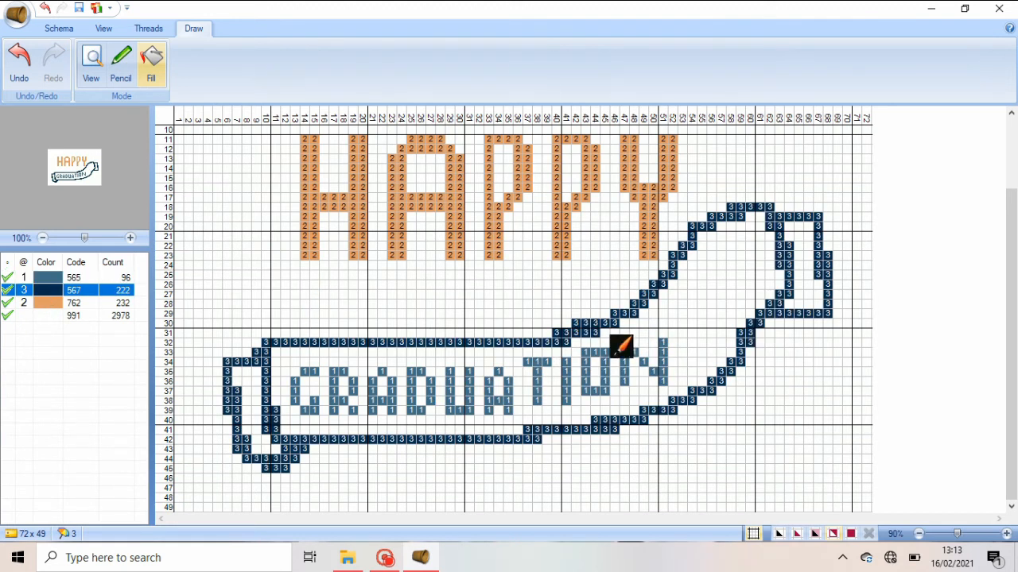
Replace thread 762 of the HAPPY lettering with Appleton Wool thread 901
scroll(1009, 334, "up", 2)
left_click(65, 306)
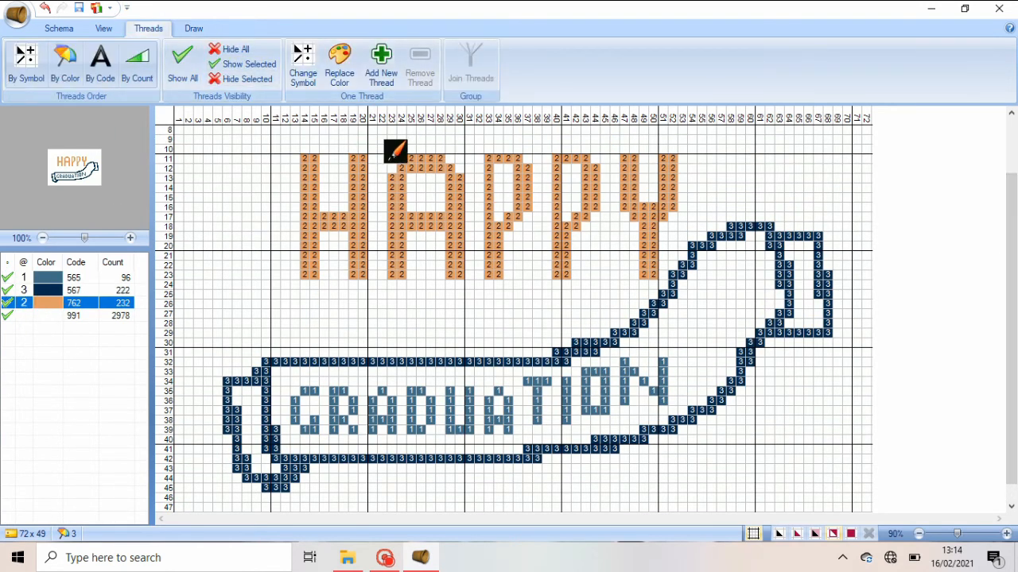
left_click(340, 64)
left_click(513, 243)
left_click(461, 422)
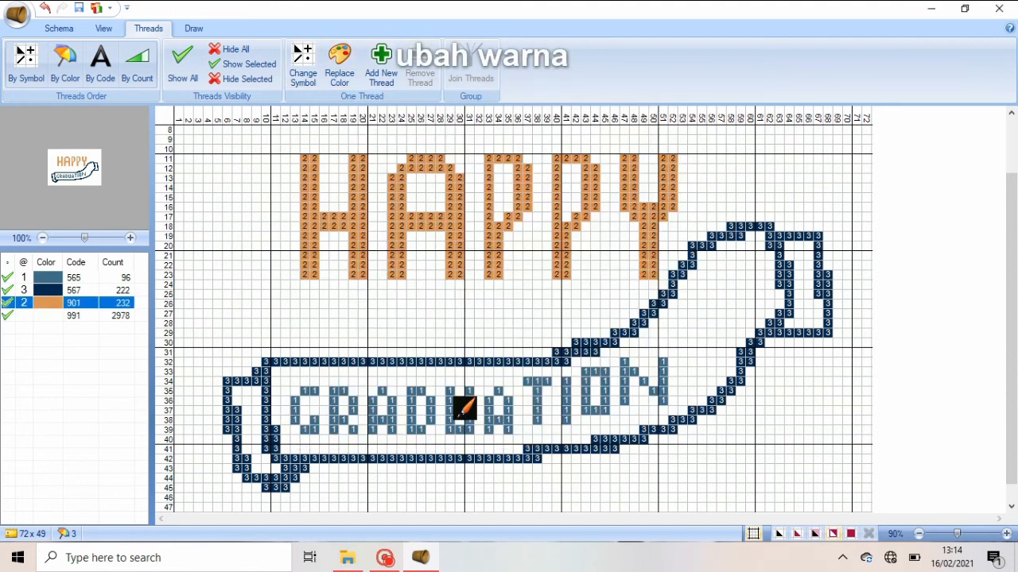
Save the scheme as a Stitch Art Easy! document named HG 4 in the wisuda folder
scroll(1013, 290, "down", 2)
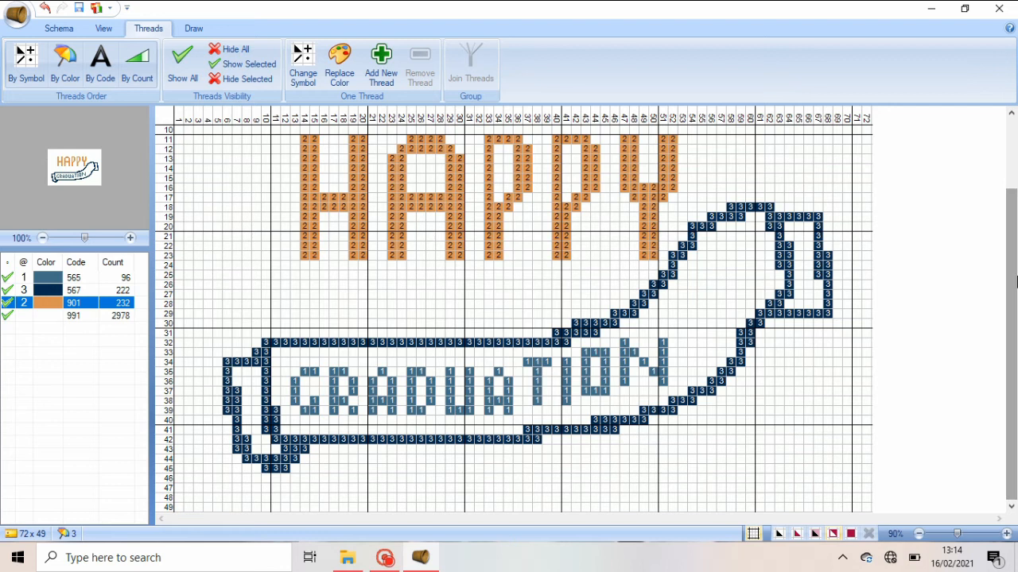
left_click(18, 15)
mouse_move(53, 152)
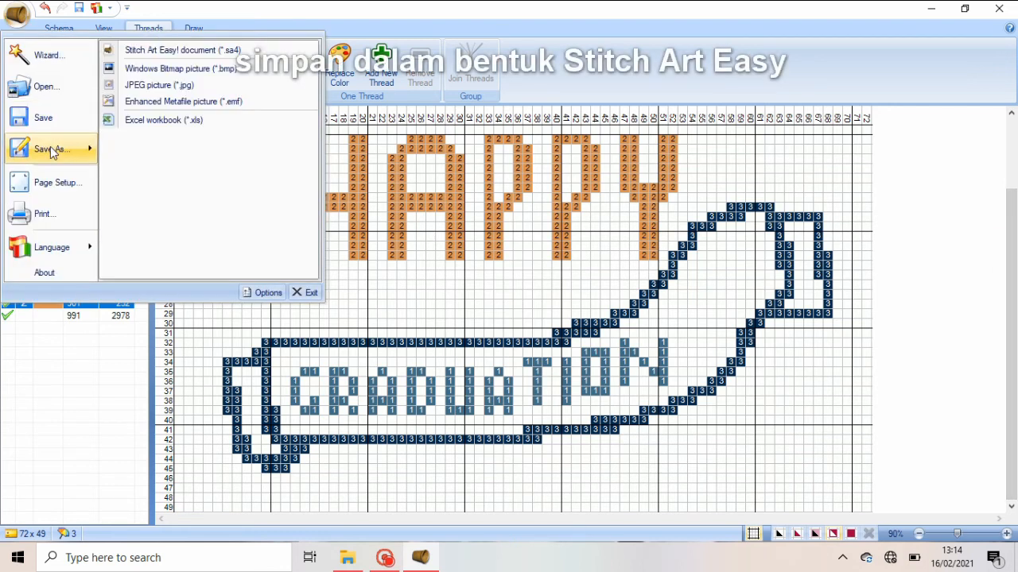
left_click(159, 50)
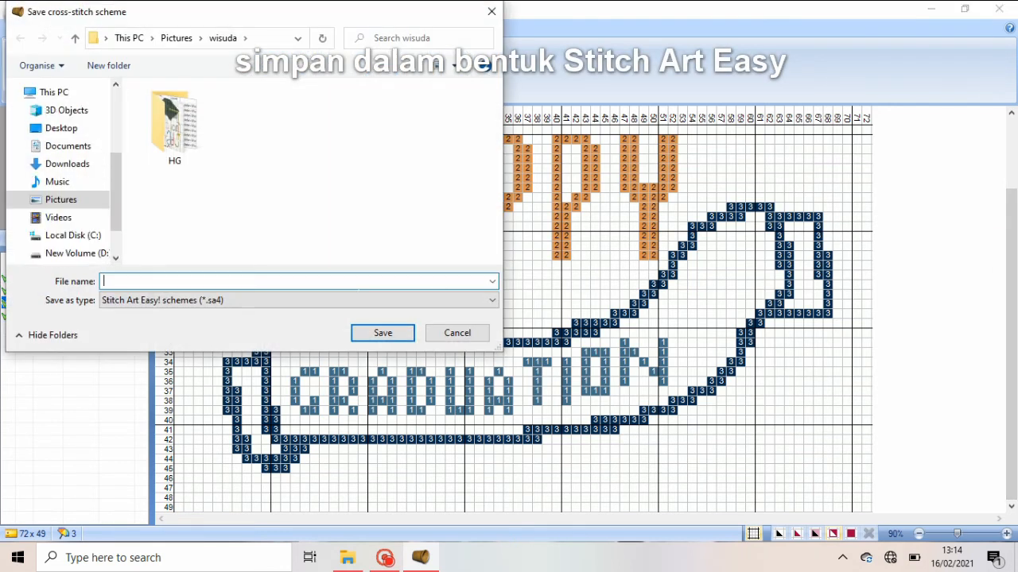
type("HG 4")
left_click(366, 330)
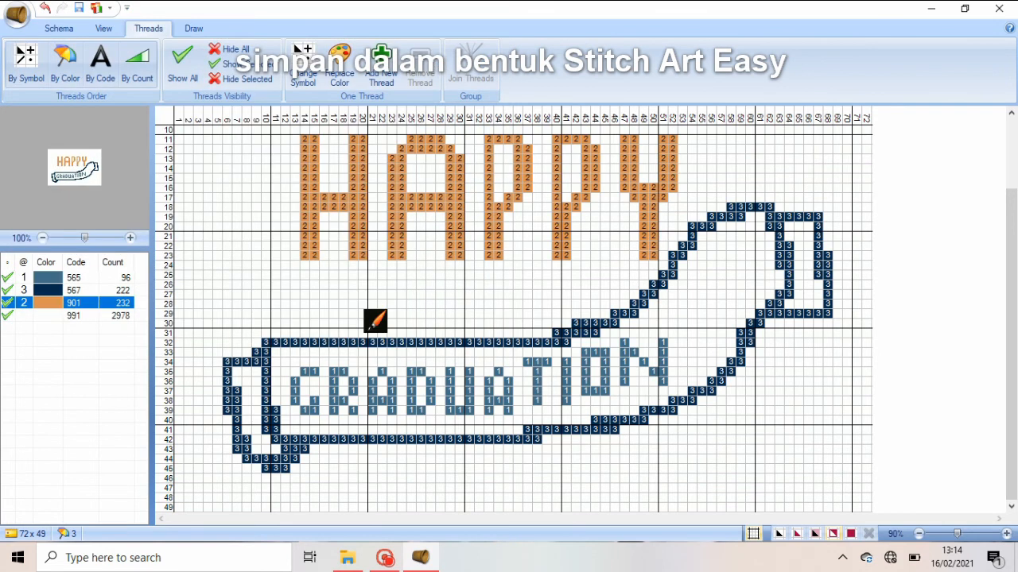
Export the scheme as a JPEG picture named HG 4p in the wisuda folder
left_click(18, 14)
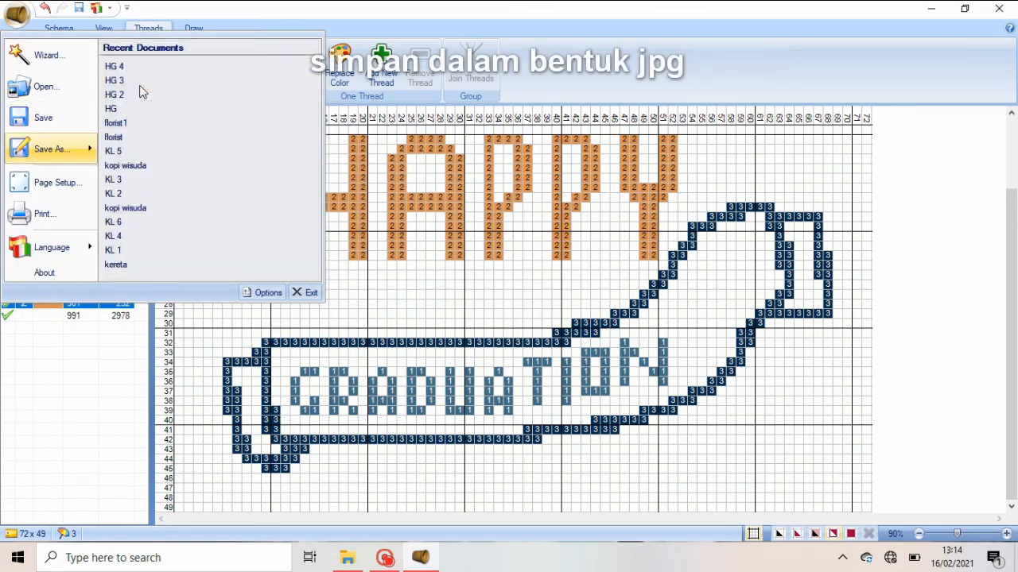
left_click(140, 86)
key("Right")
type("p")
left_click(383, 333)
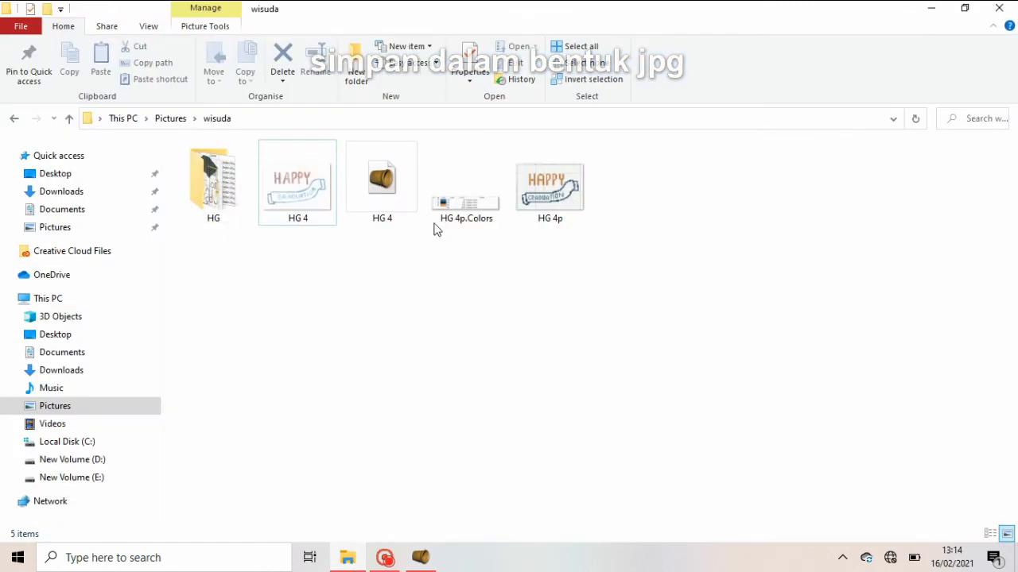
Open the exported HG 4p picture in Photos and view its thread table picture HG 4p.Colors
double_click(567, 199)
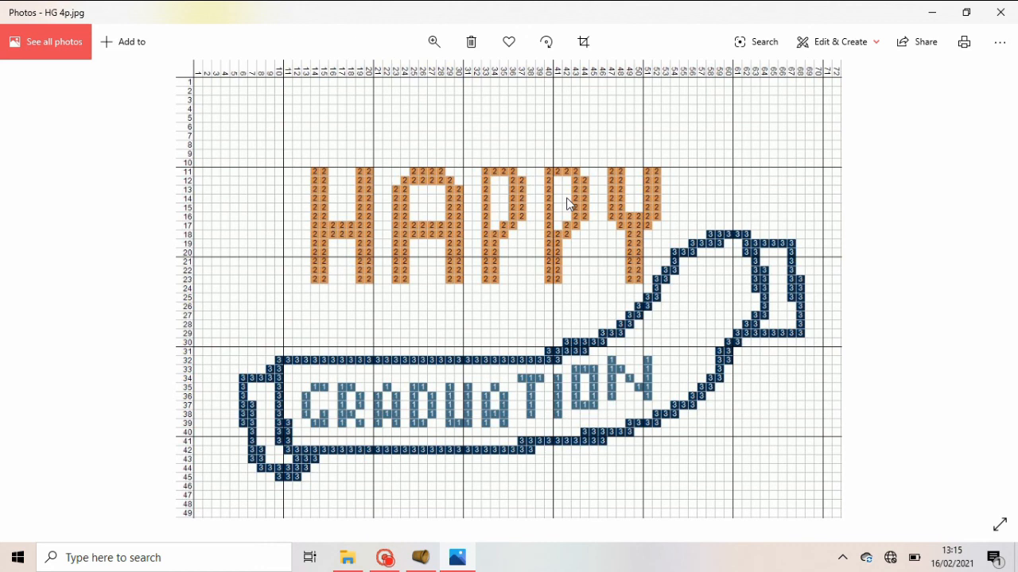
left_click(39, 294)
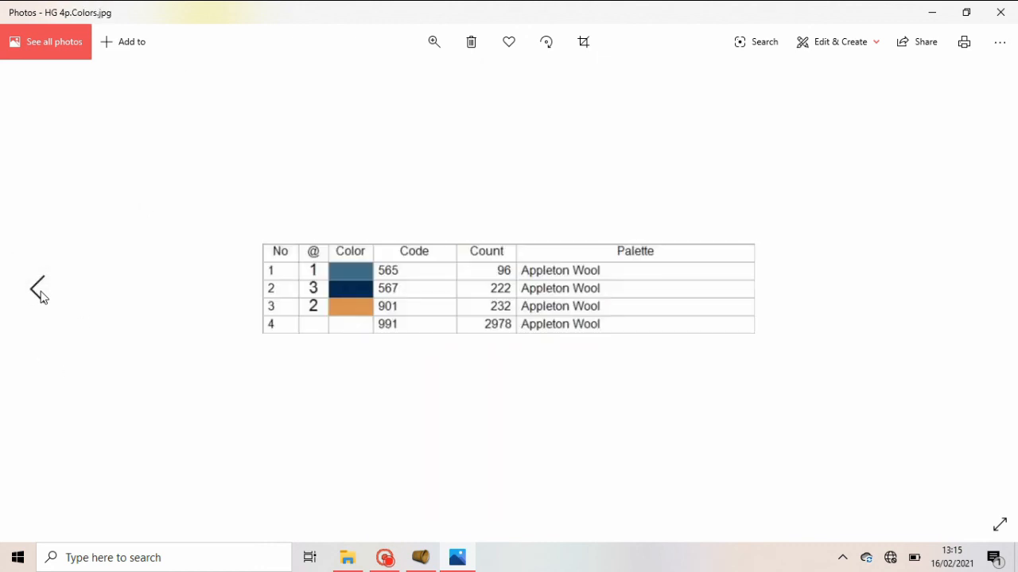